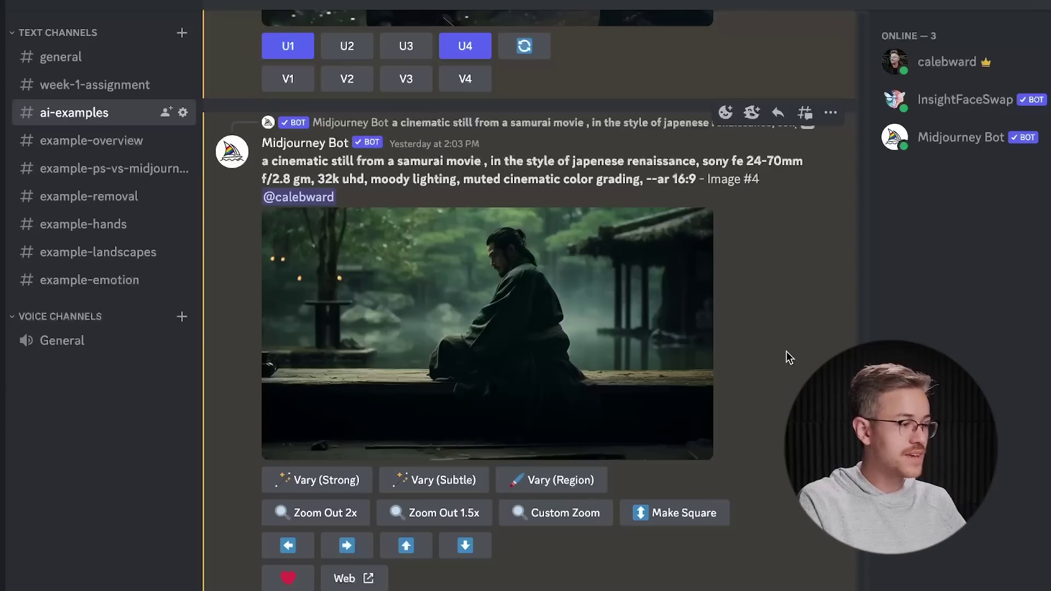
- Examine the samurai image prompt's wording for its subject, camera and resolution terms, and muted cinematic color grading
left_click_drag(270, 161, 483, 166)
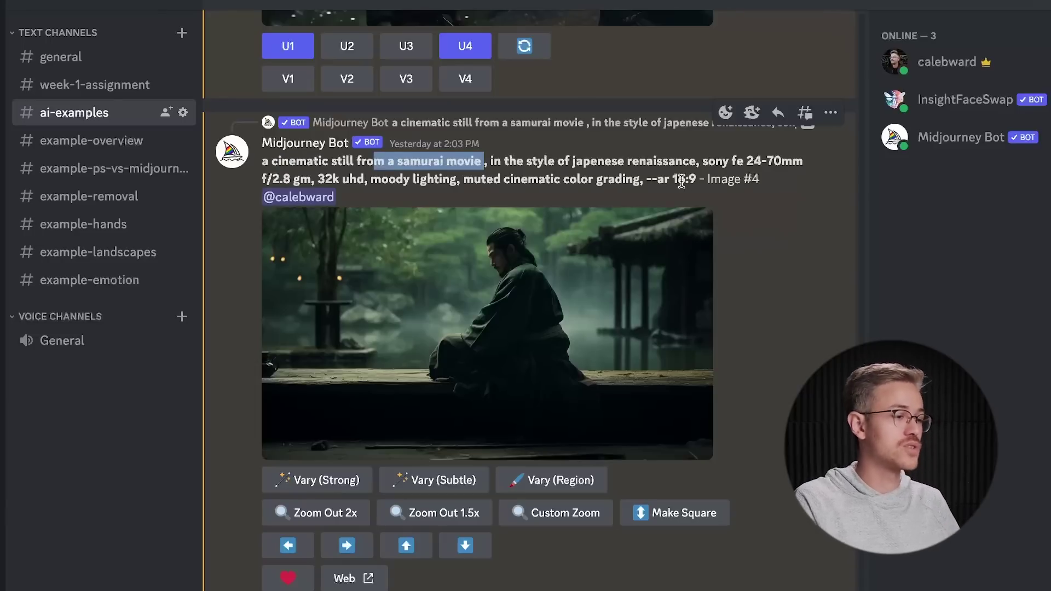
left_click_drag(703, 162, 367, 181)
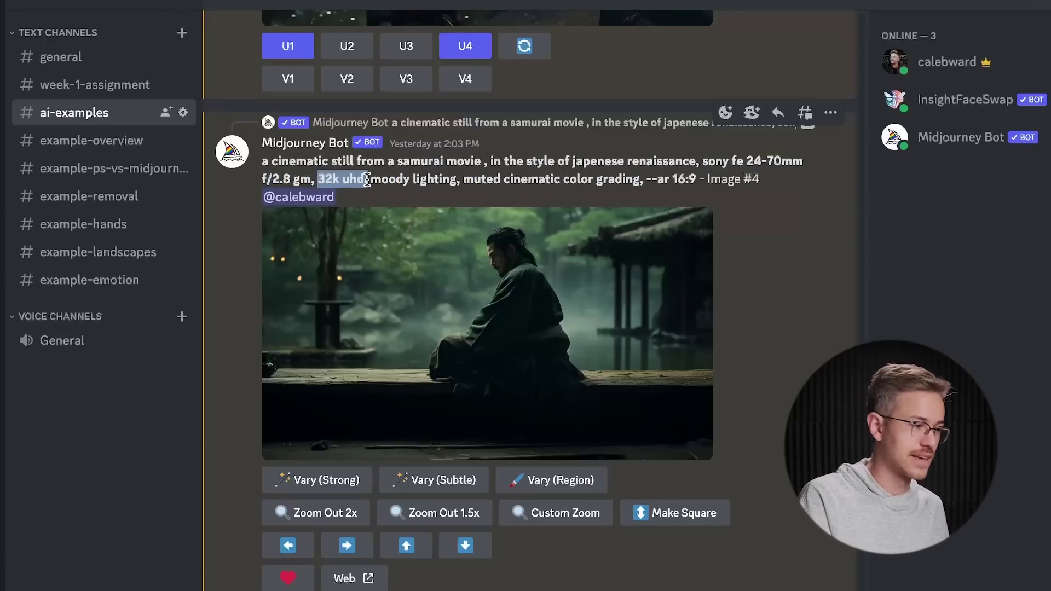
left_click_drag(462, 181, 644, 180)
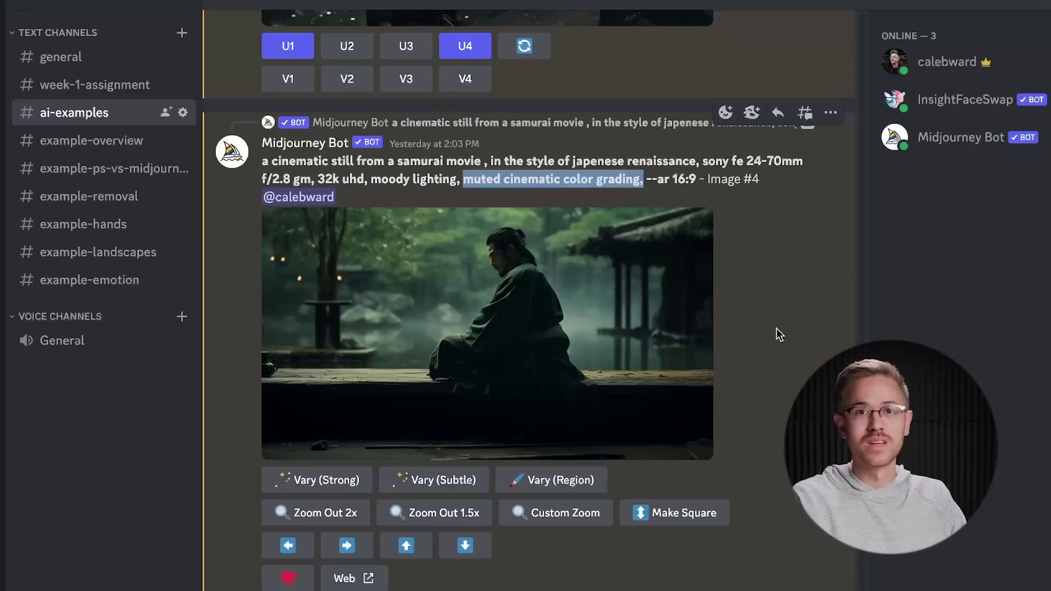
- Open the samurai image at full size in the browser and start saving the image
left_click(594, 334)
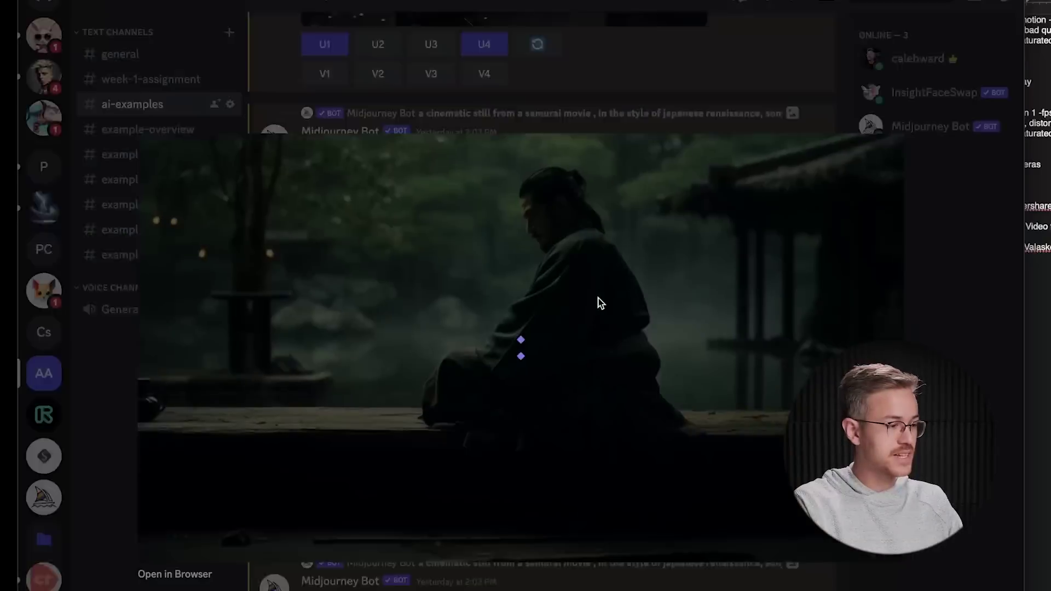
left_click(180, 571)
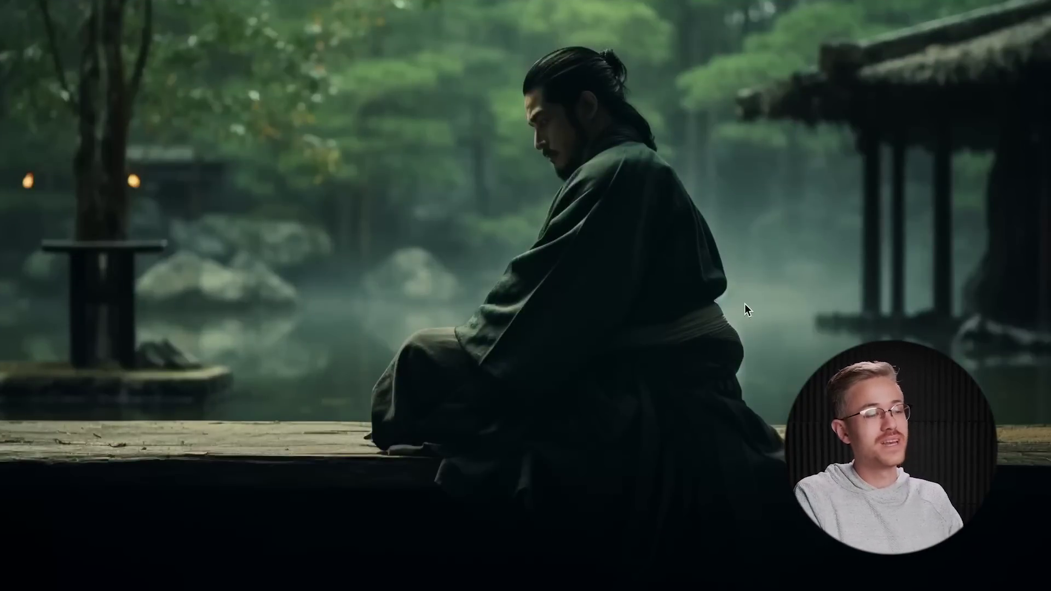
right_click(953, 218)
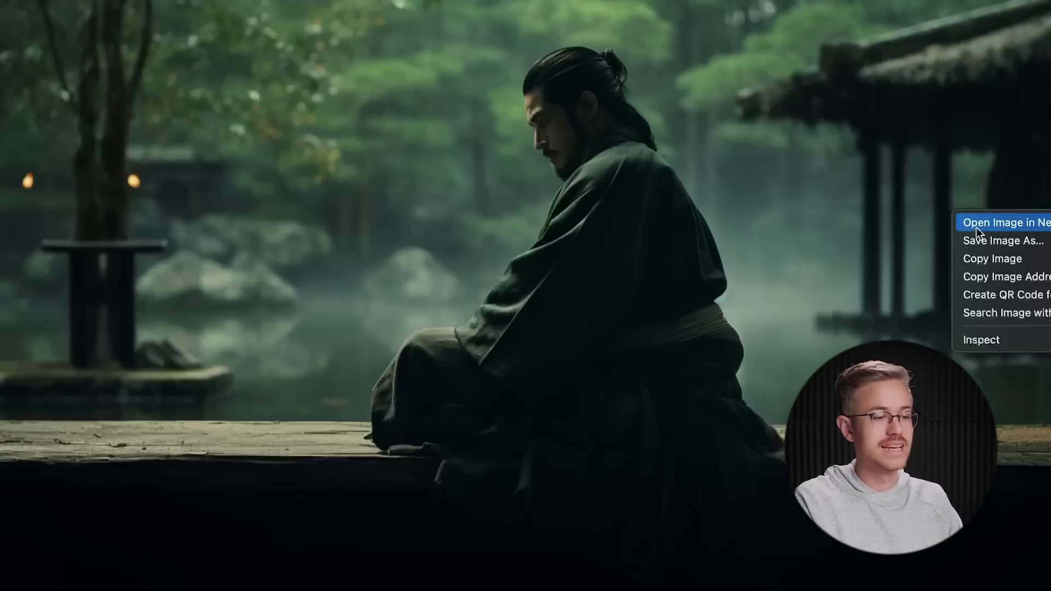
left_click(988, 241)
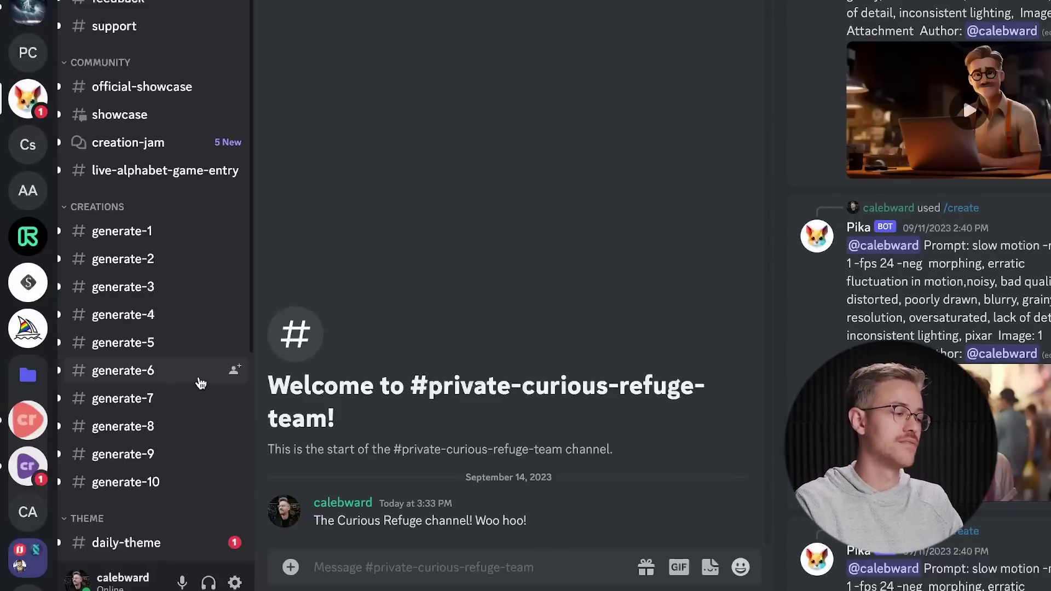
- Switch to Pika's generate-6 channel and start a /create command
left_click(173, 379)
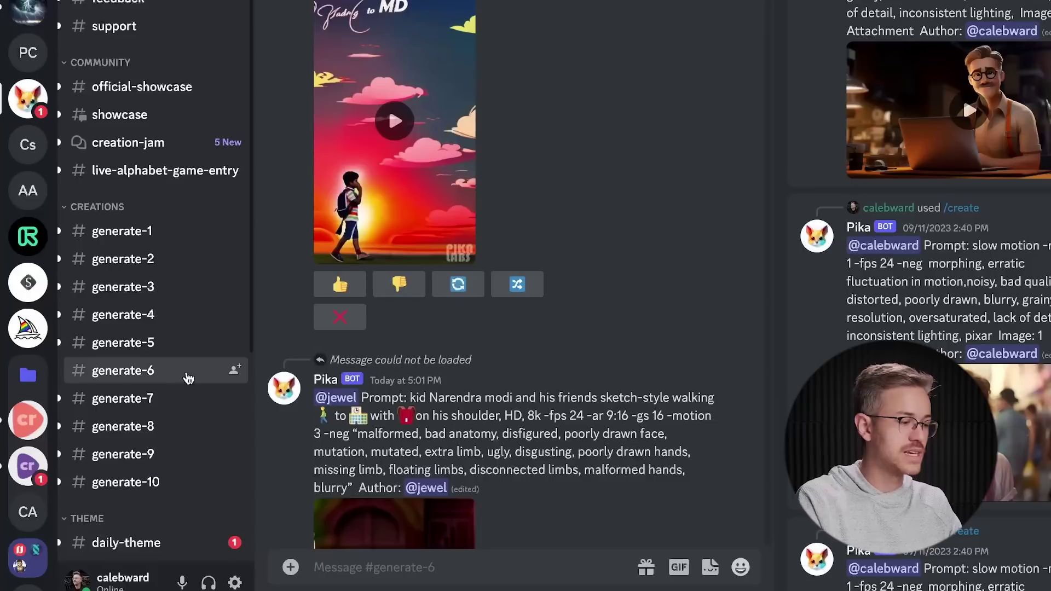
type("/")
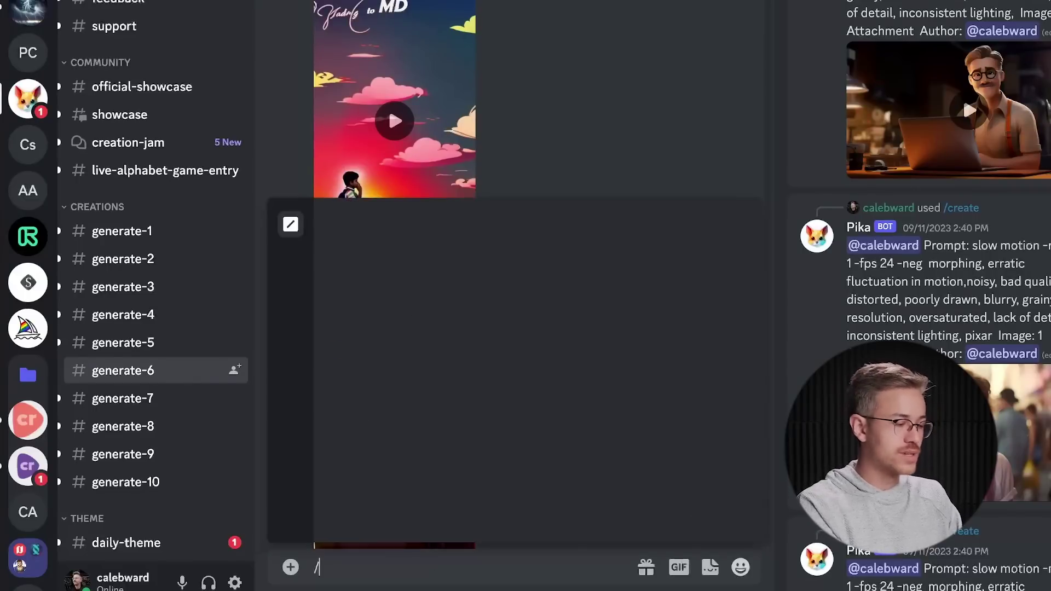
key("Return")
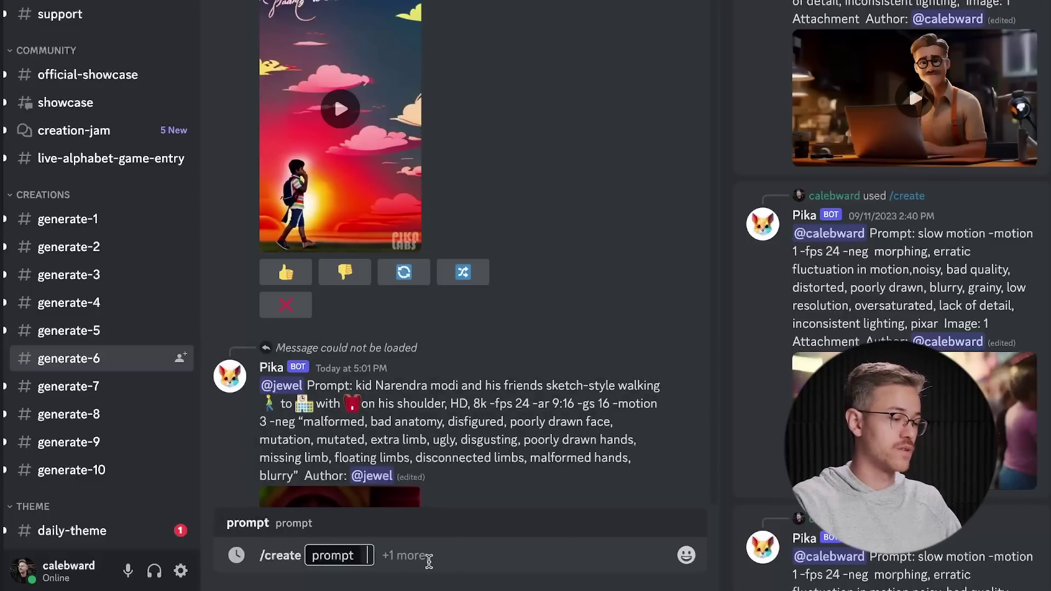
- Add the image option to the /create command and attach Close Up of Man.png
left_click(418, 556)
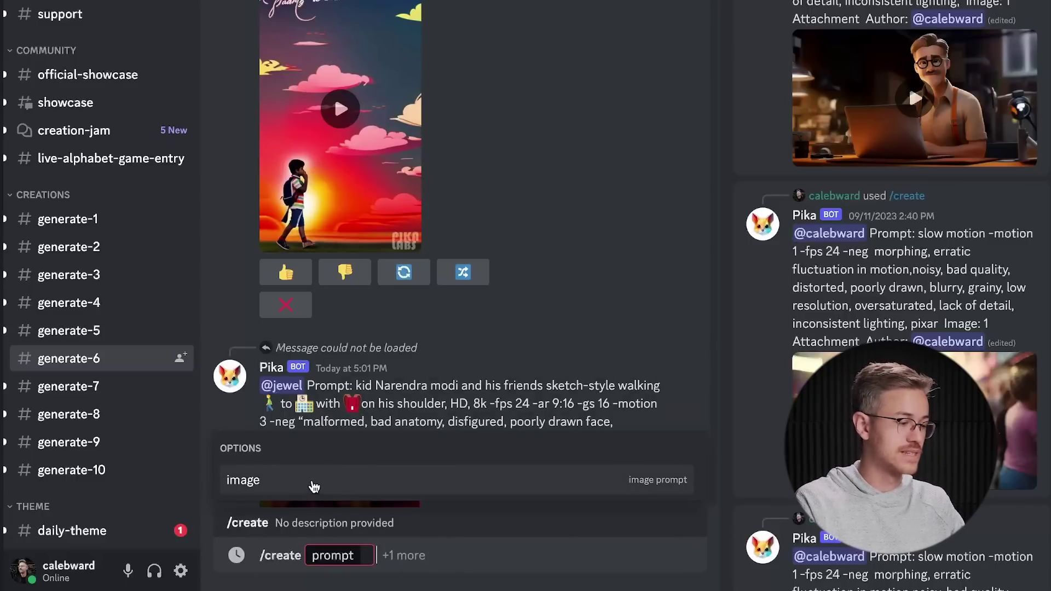
left_click(312, 485)
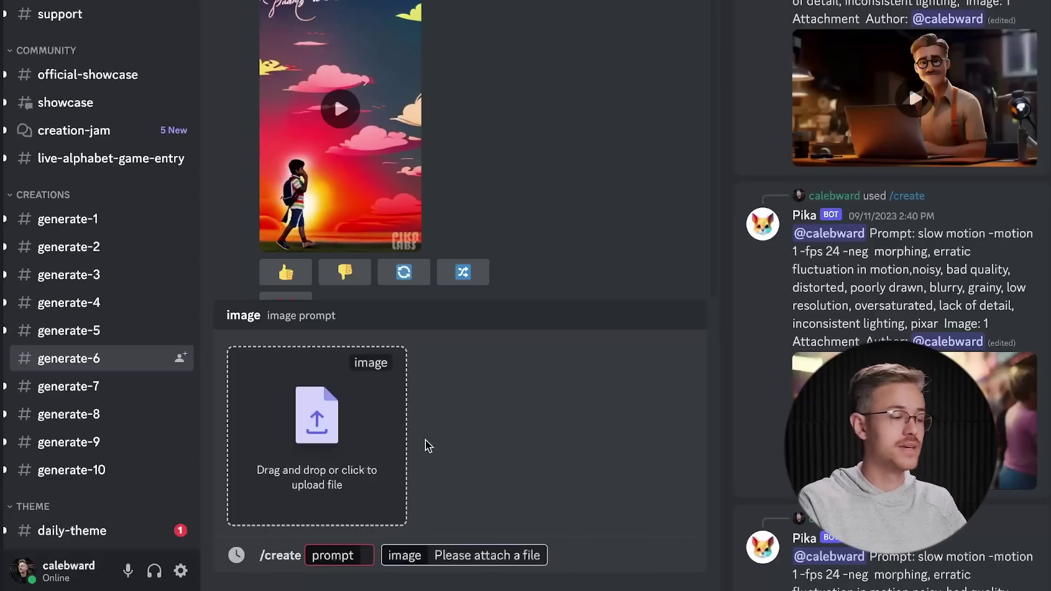
mouse_move(281, 589)
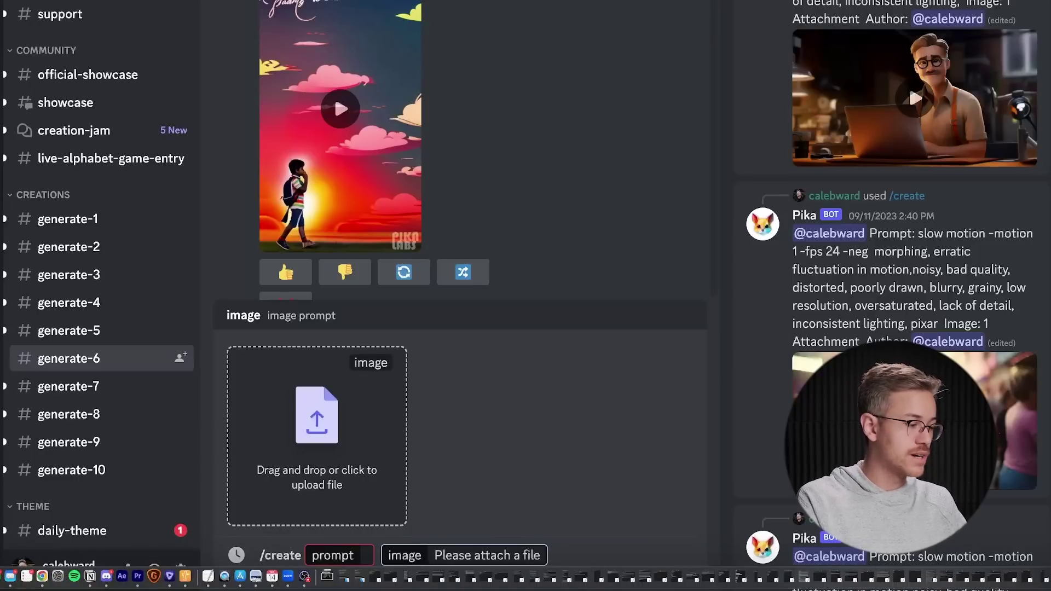
left_click(316, 436)
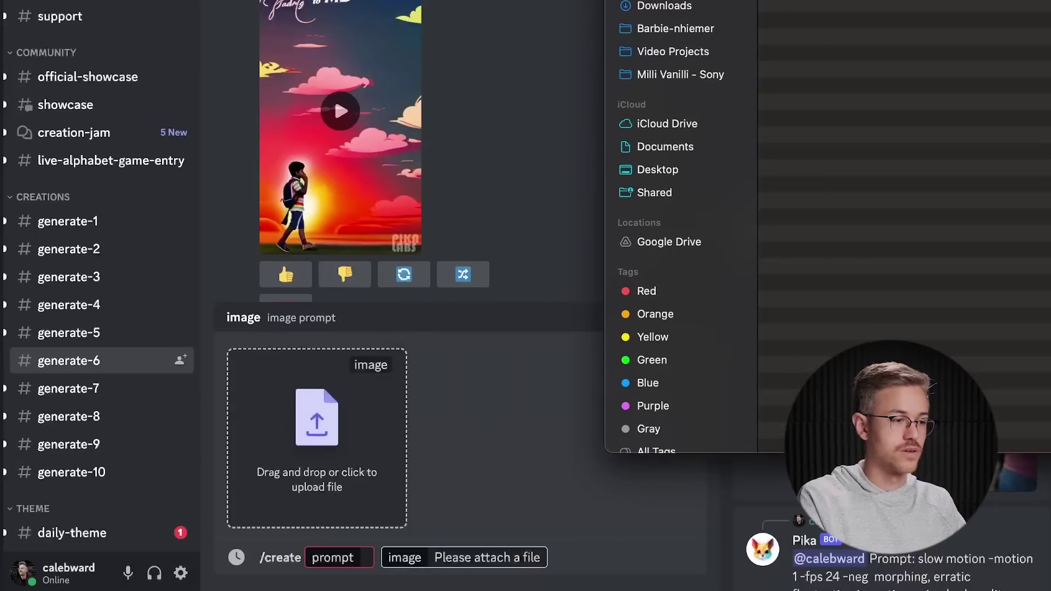
left_click_drag(859, 394, 327, 405)
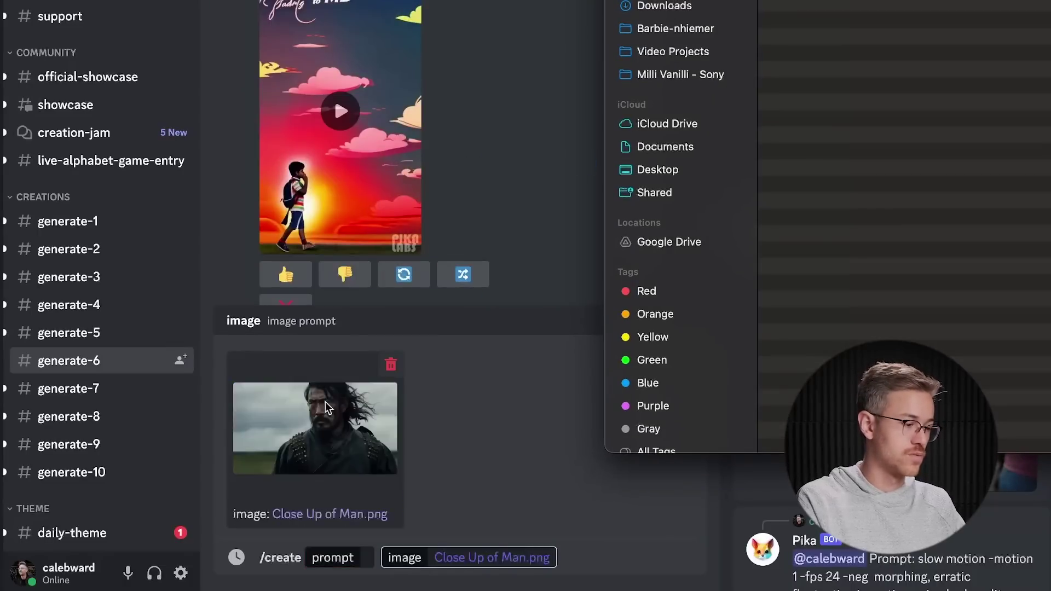
- Enter the prompt "slow motion, hair blowing, slight cloud movement in the background -camera pan right"
left_click(361, 557)
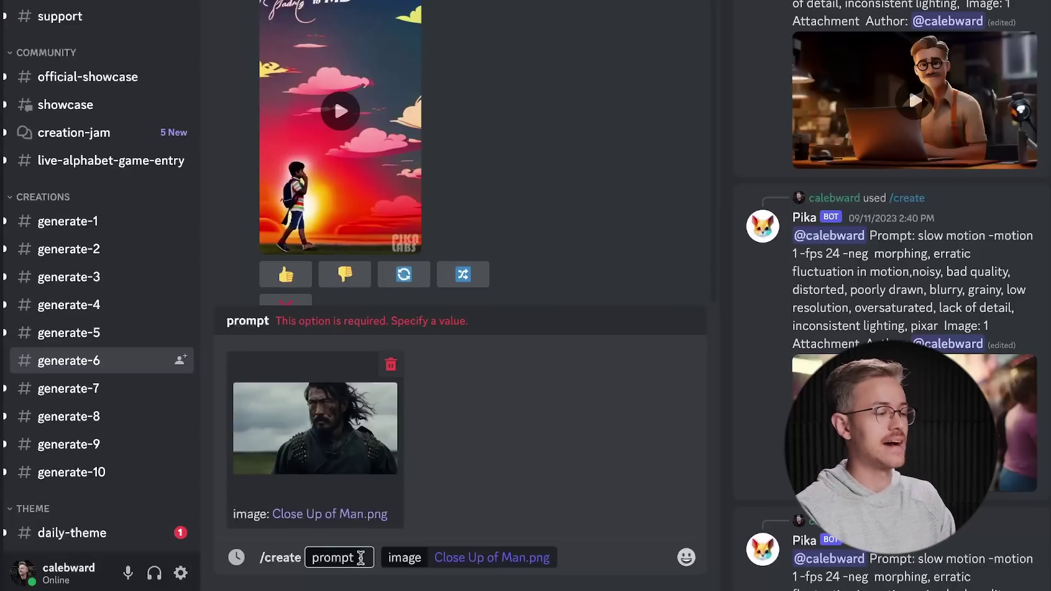
type("slow motion")
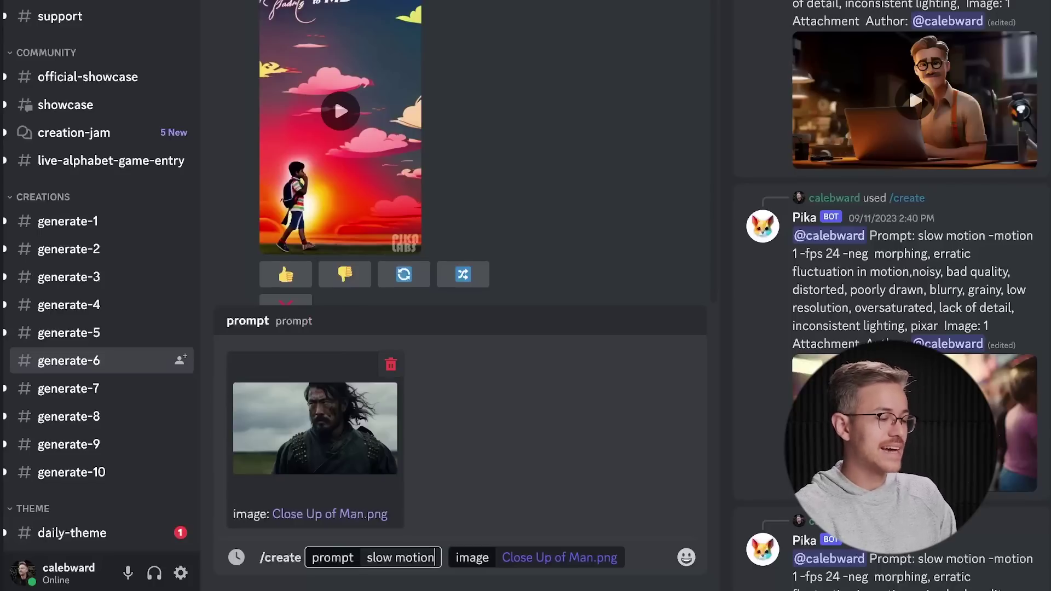
type(", ")
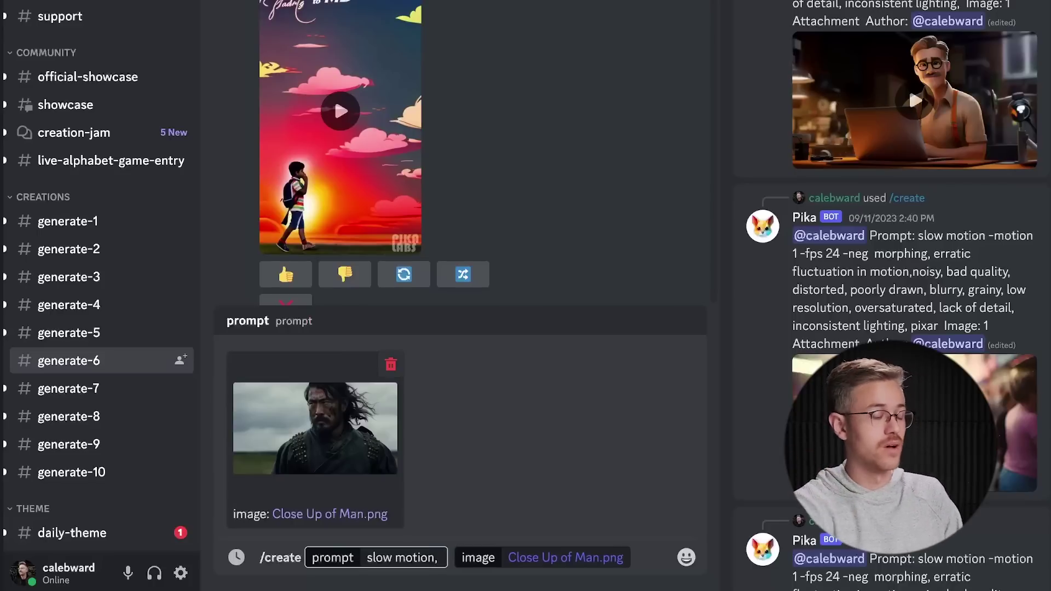
type("hair blowing")
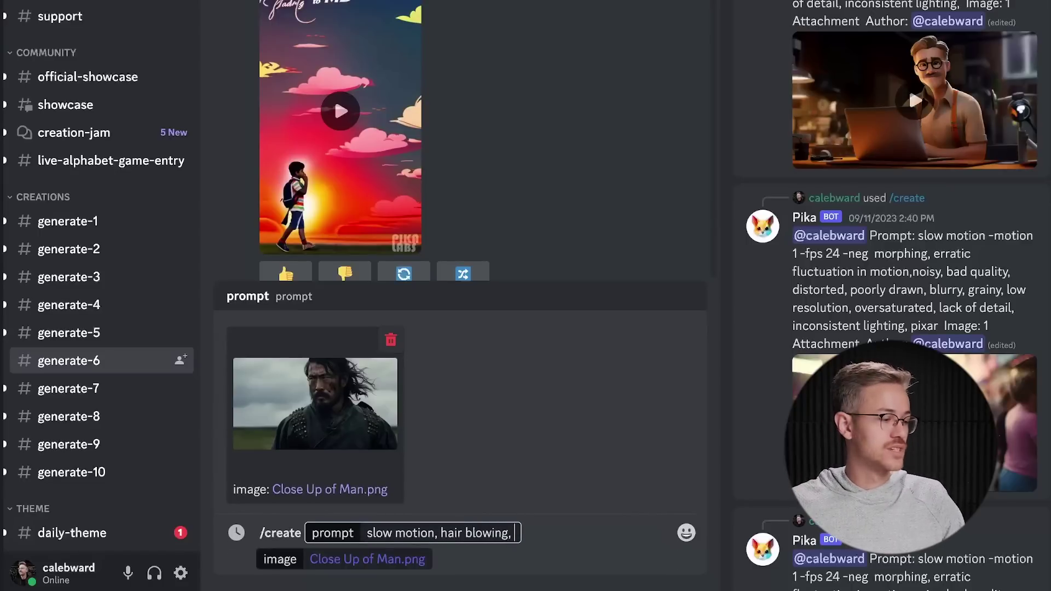
type(", slight cloud ")
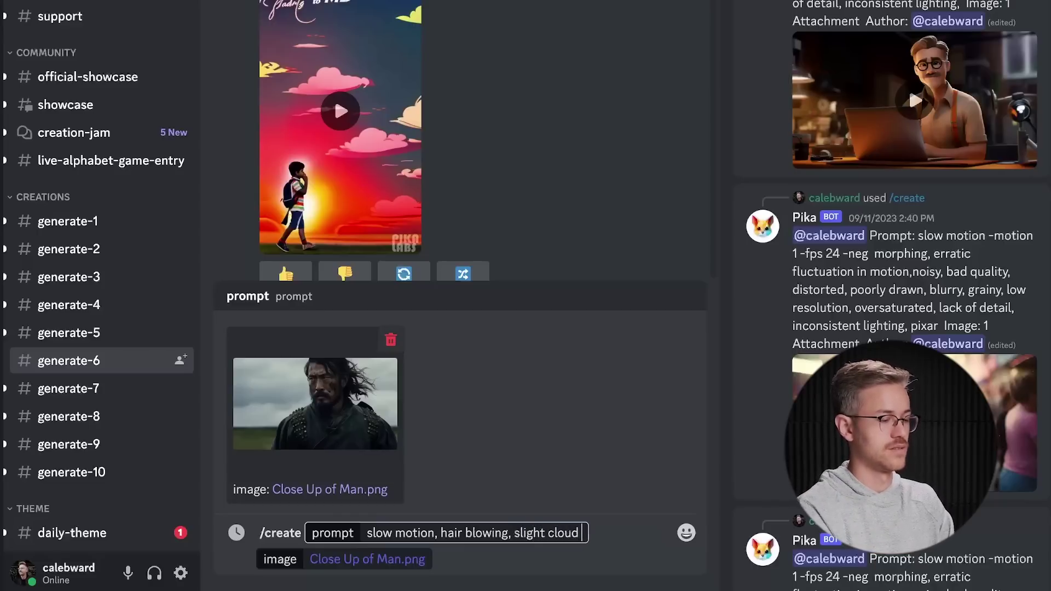
type("movement in the background")
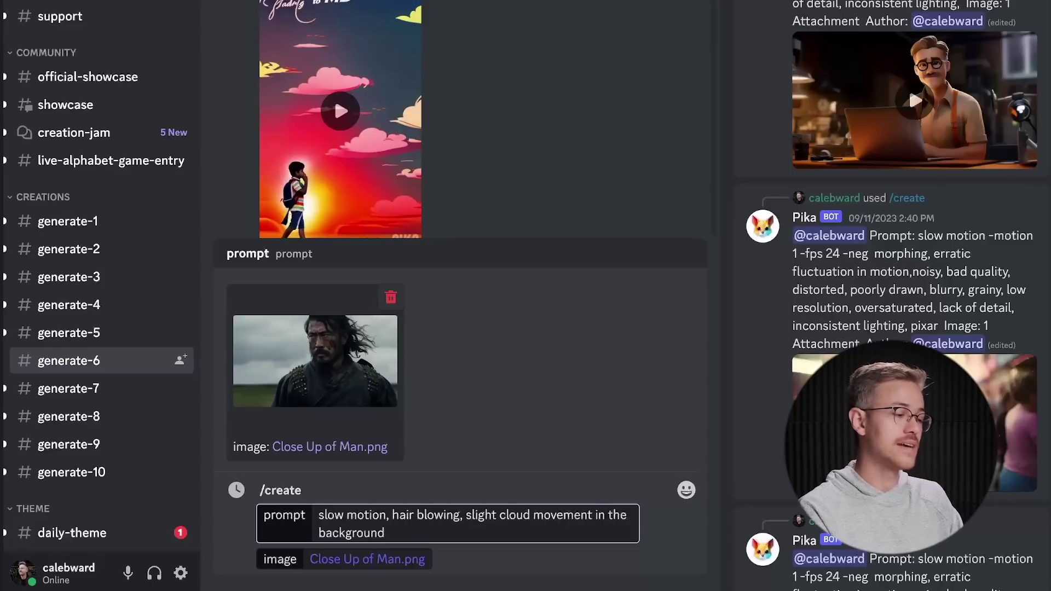
type("amera pan right")
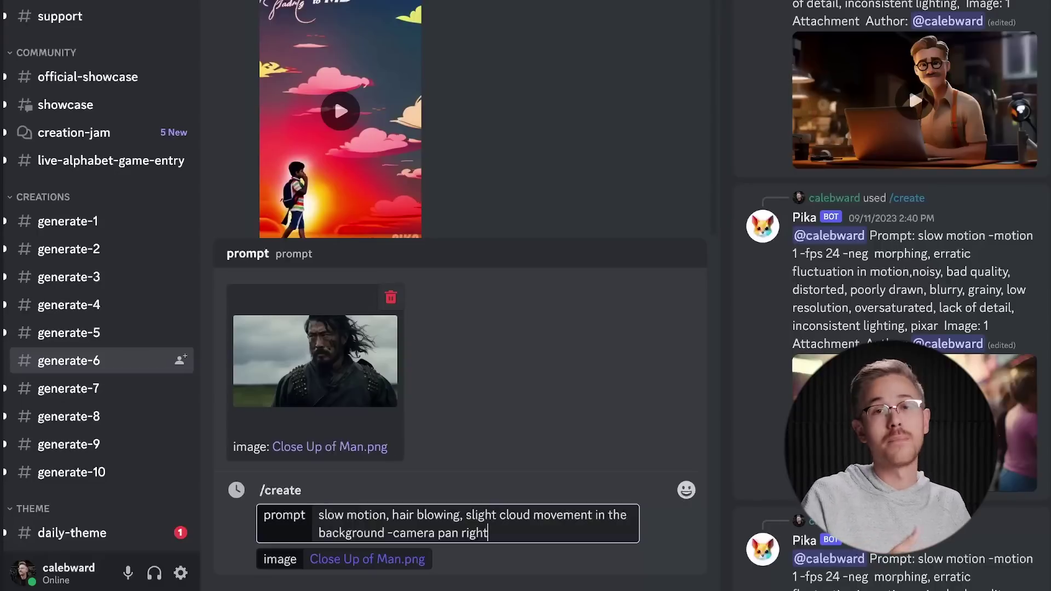
- Try extending the camera movement with an upward direction, and replace the pan with zoom
type("up")
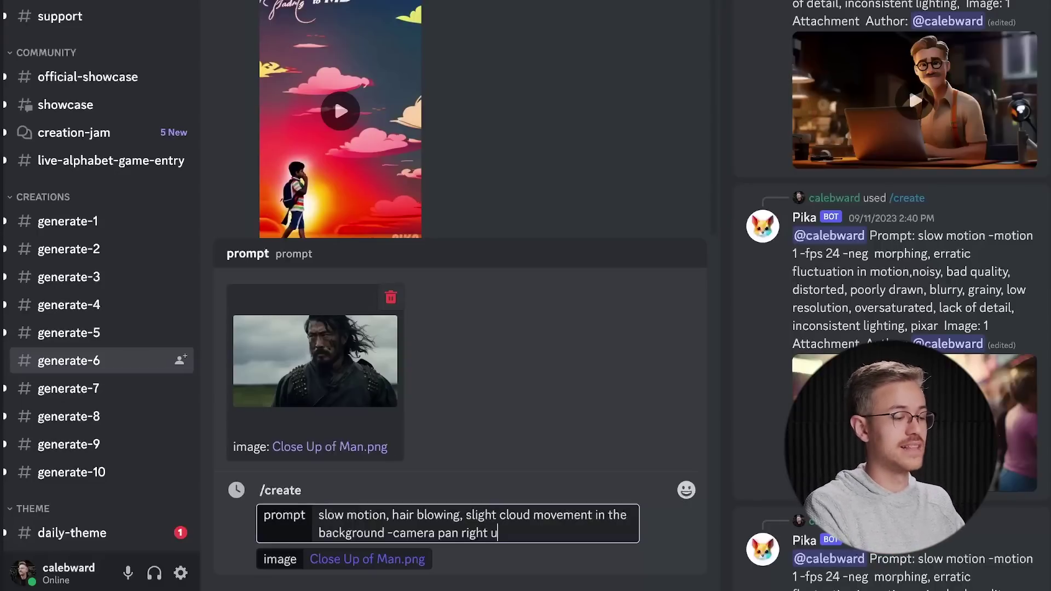
key("BackSpace")
key("BackSpace")
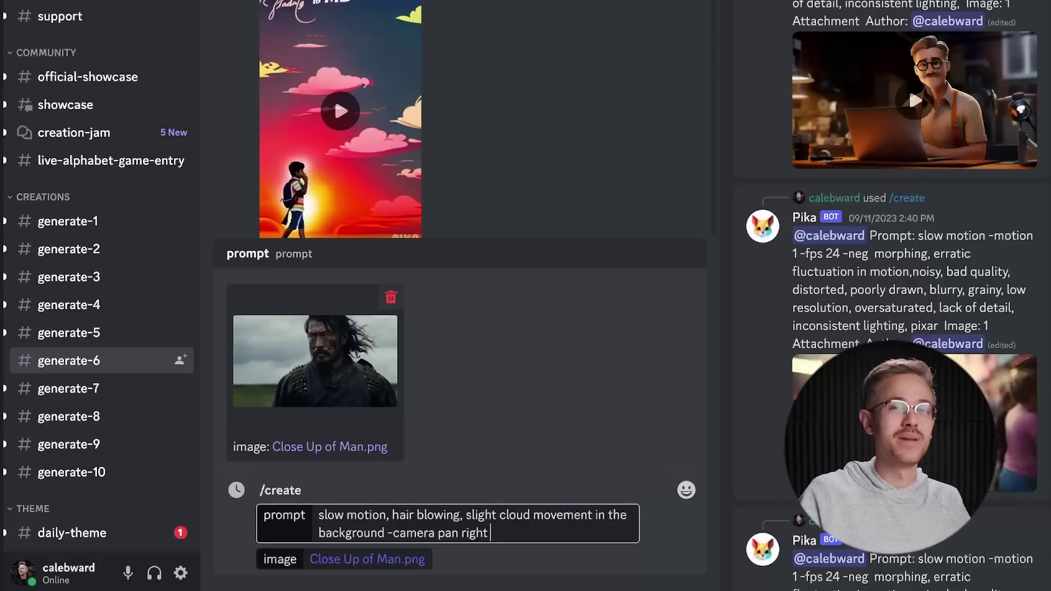
key("BackSpace")
key("BackSpace")
key("BackSpace")
key("BackSpace")
key("BackSpace")
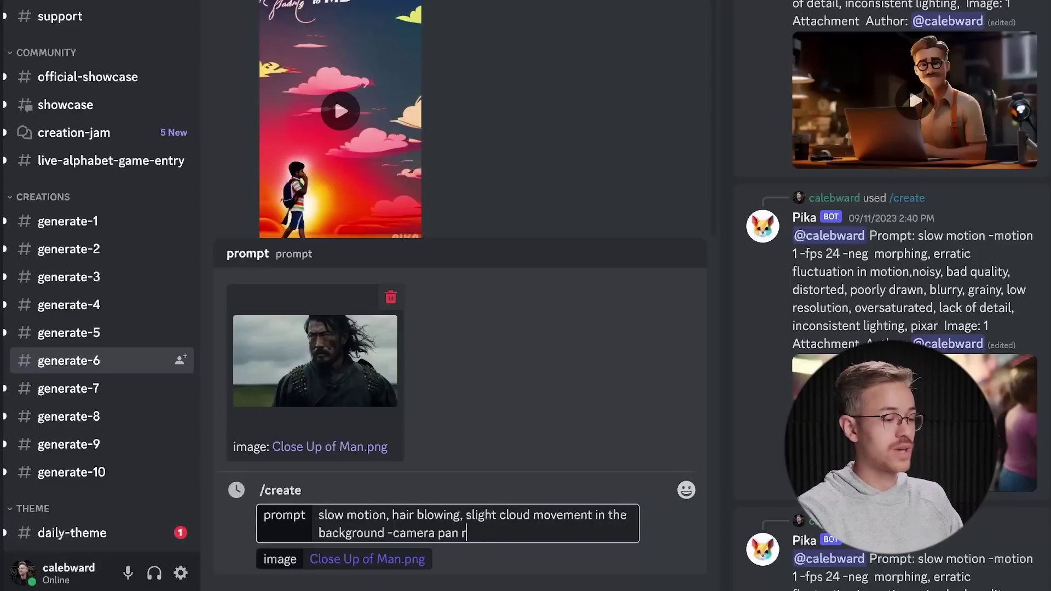
key("BackSpace")
key("BackSpace")
key("BackSpace")
key("BackSpace")
key("BackSpace")
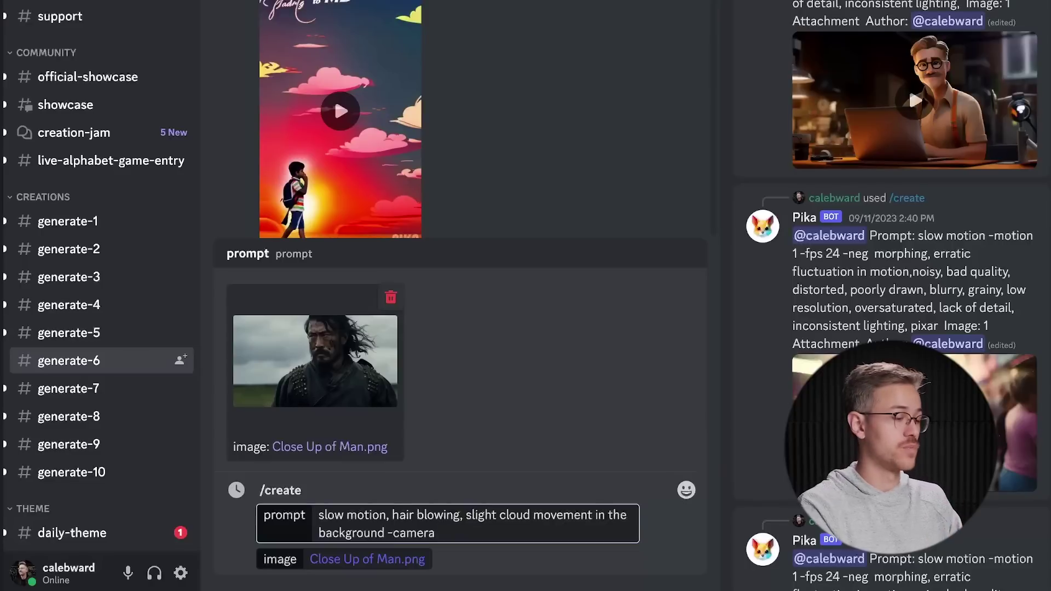
type("zoom")
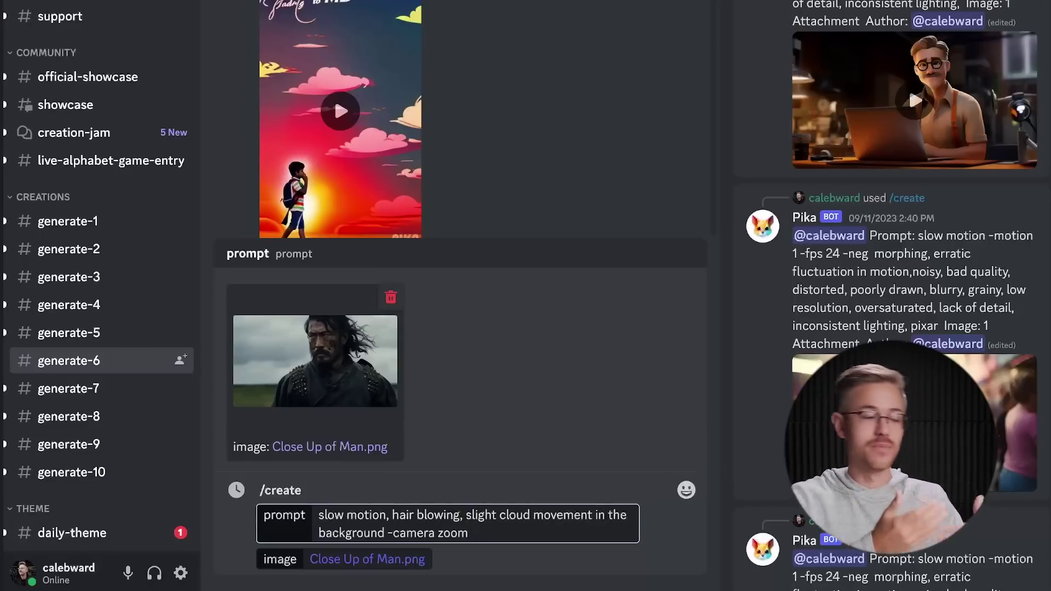
- Change the prompt's camera movement from zoom back to pan right
key("BackSpace")
key("BackSpace")
key("BackSpace")
key("BackSpace")
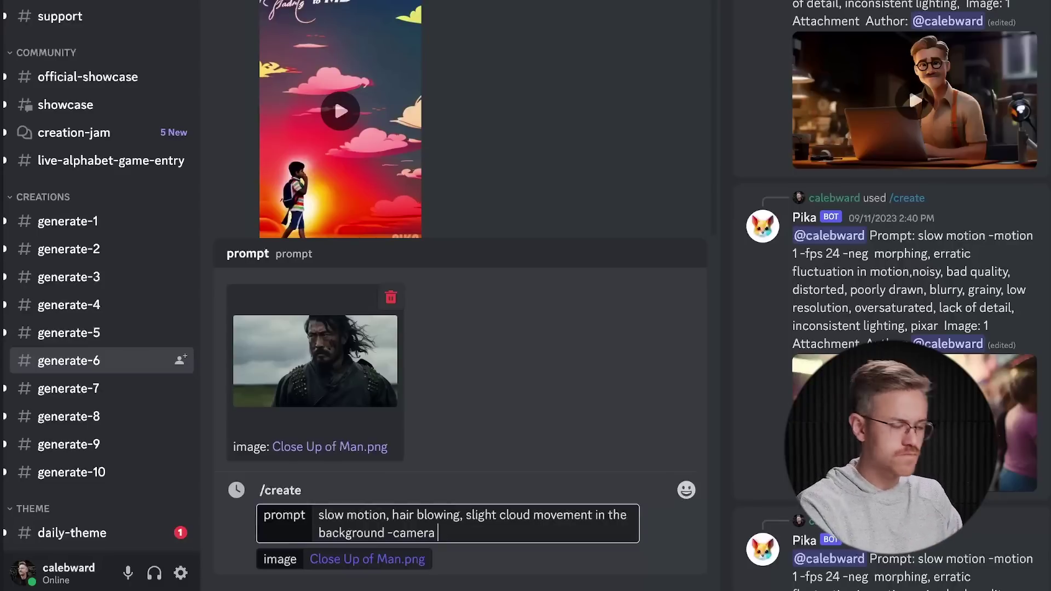
type("pan right")
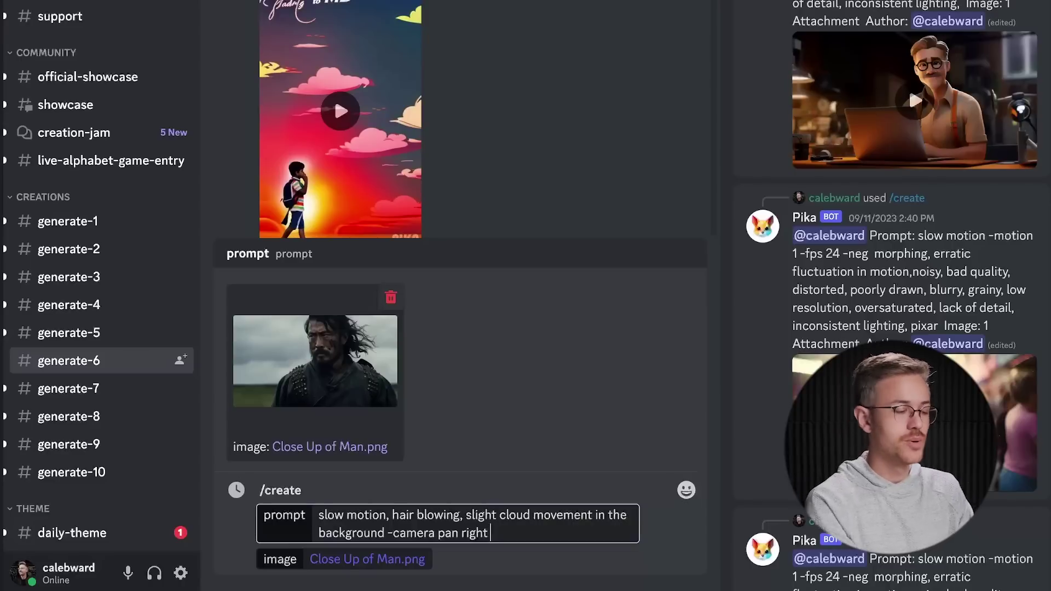
- Add "-neg morphing, erratic fluctuation in motion, noisy, bad quality, distorted, poorly drawn, blurry, grainy, low resolution, oversaturated, lack of detail, inconsistent lighting," and submit the command
type("-neg")
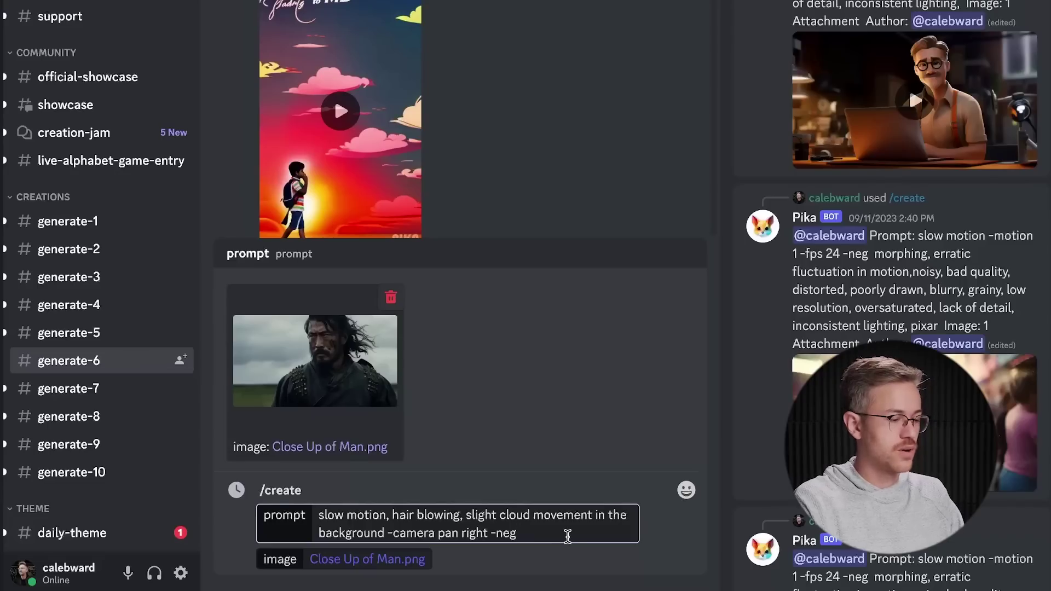
key("ctrl+v")
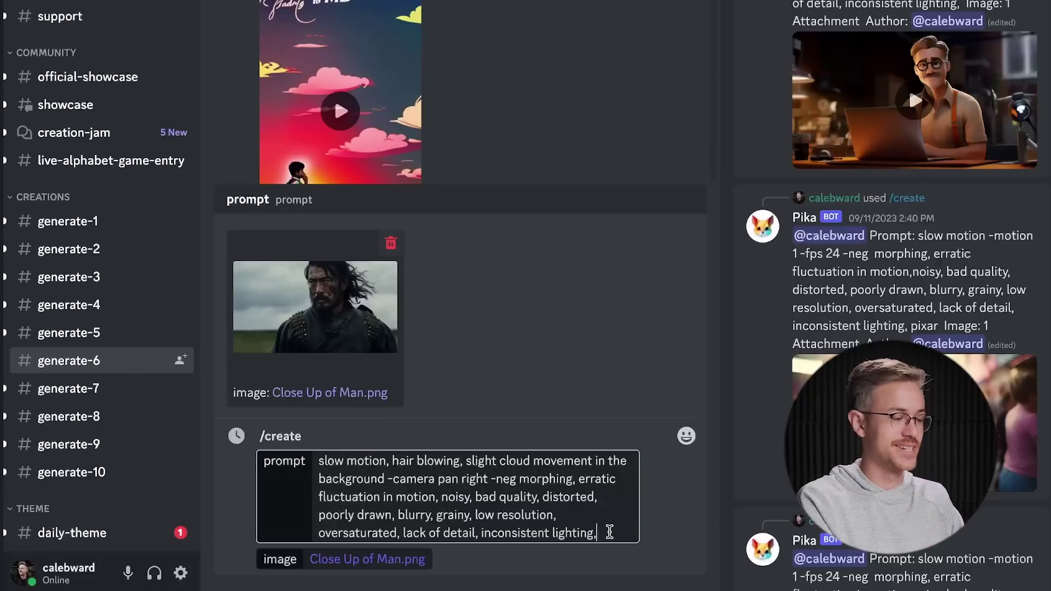
key("Return")
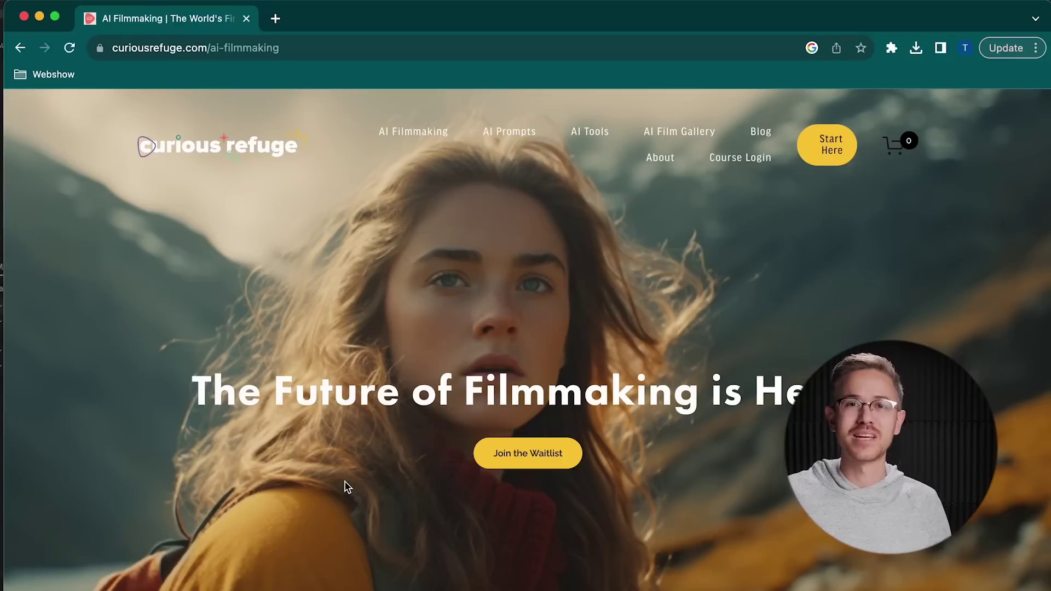
- In the browser, look over the curiousrefuge.com AI filmmaking page down to the October session enrollment section
scroll(346, 486, "down", 5)
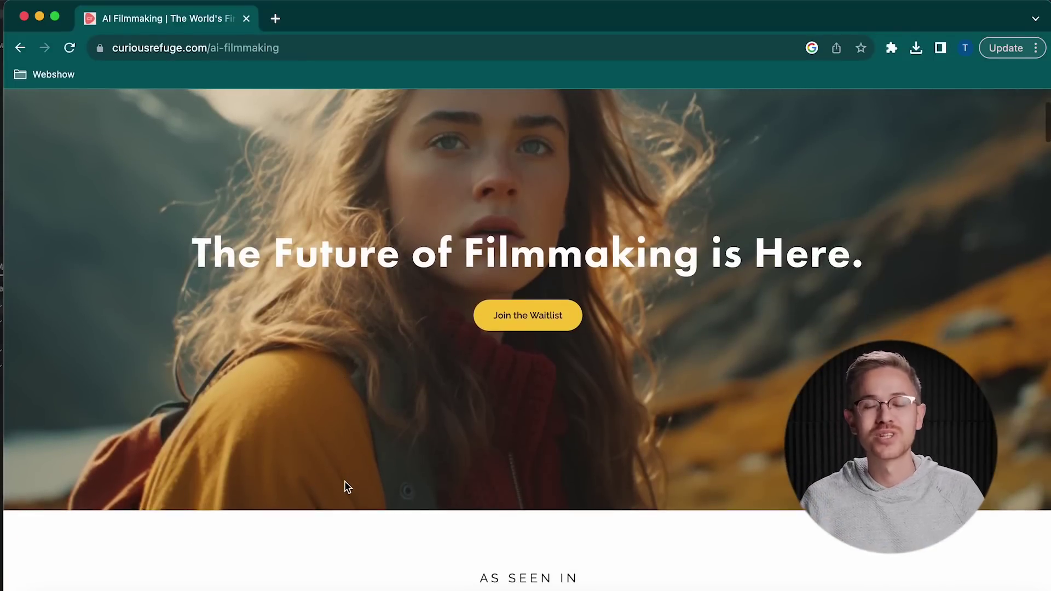
scroll(344, 485, "down", 5)
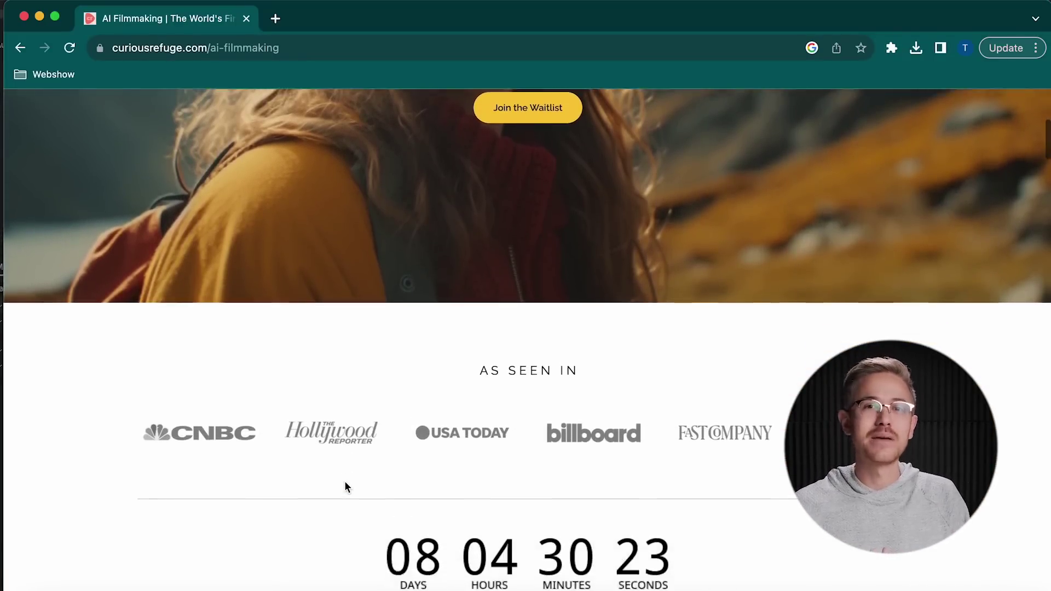
scroll(345, 483, "down", 3)
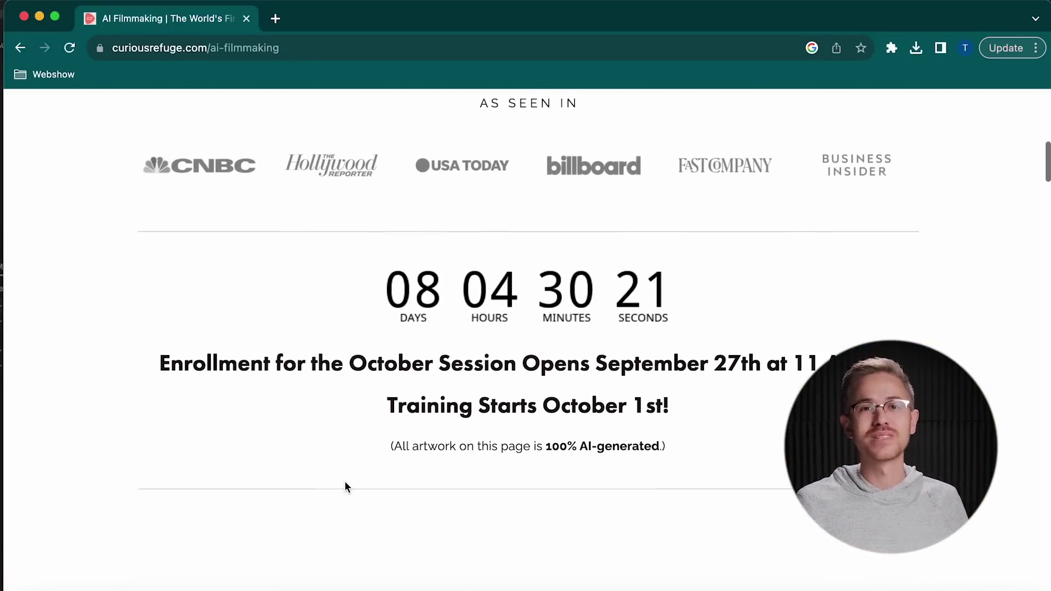
- Look over the page's waitlist form for the October session
scroll(345, 483, "down", 6)
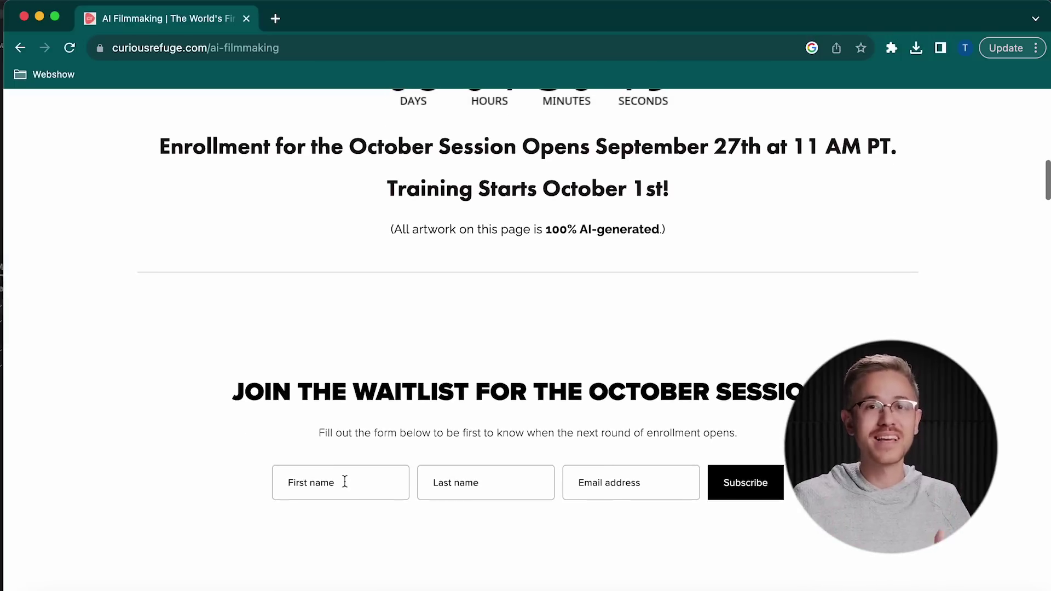
scroll(345, 481, "down", 2)
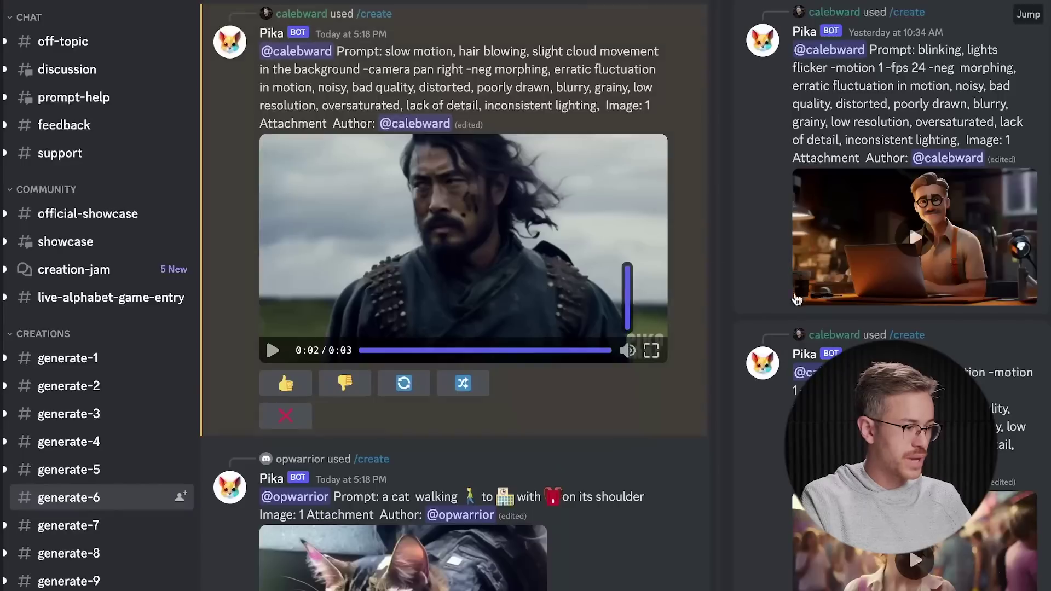
- In Discord, play the generated slow-motion clip of the warrior to review its motion
left_click(587, 297)
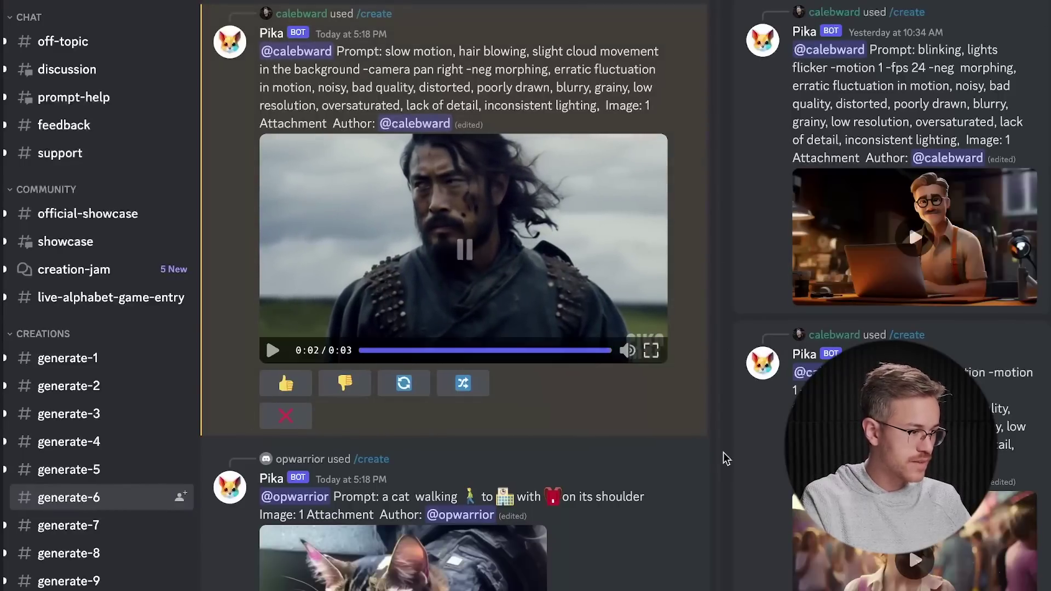
left_click(567, 304)
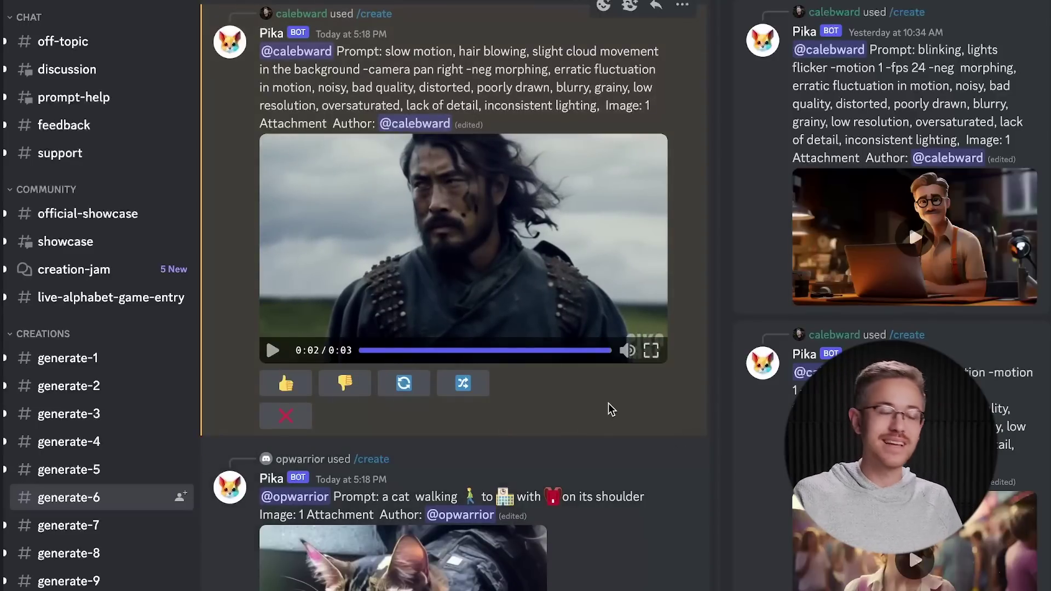
left_click(411, 388)
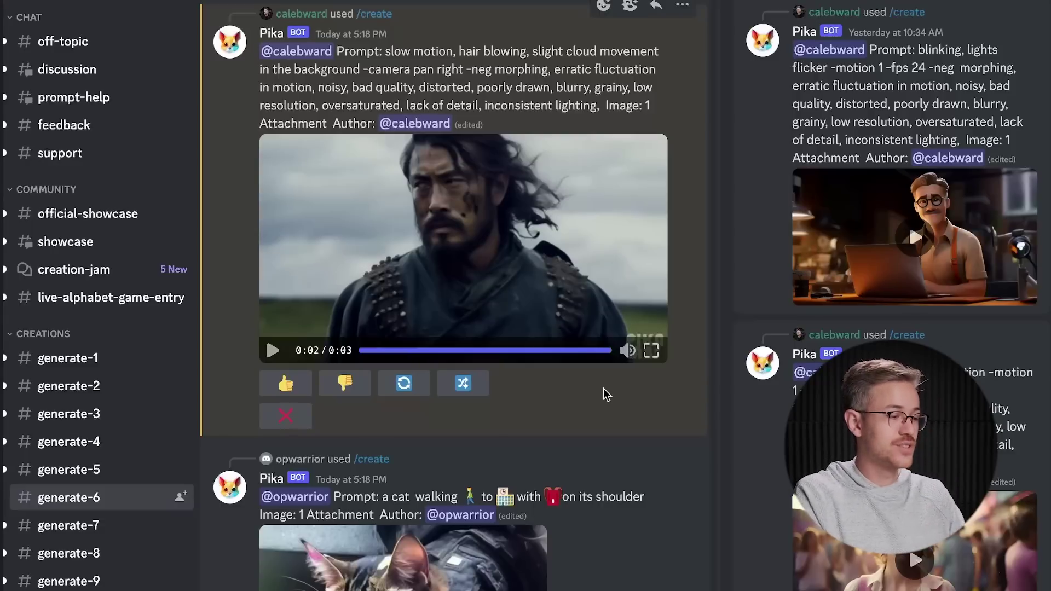
left_click(466, 388)
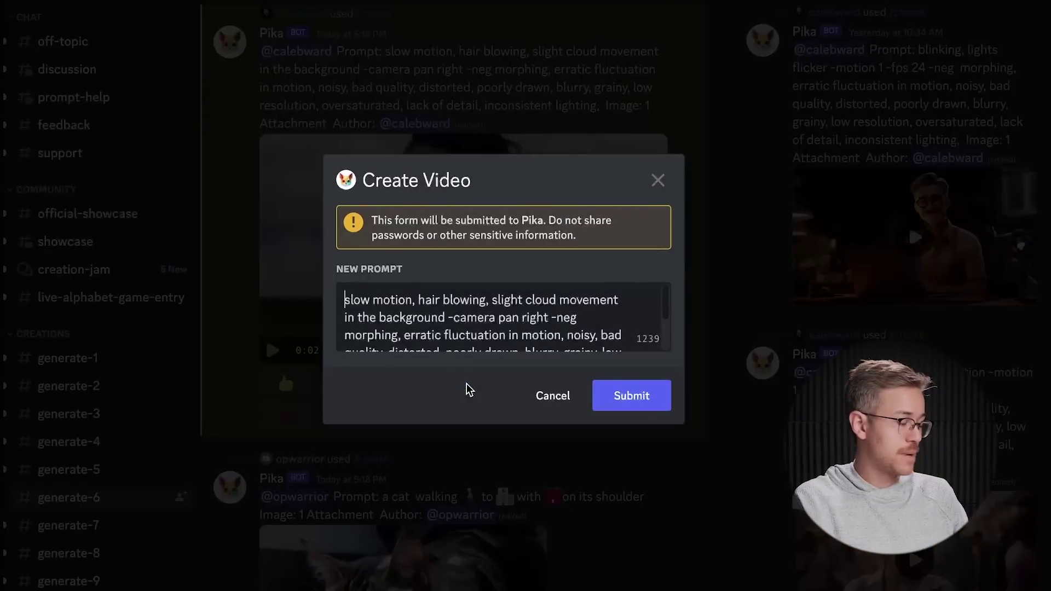
left_click_drag(623, 300, 442, 302)
left_click(492, 301)
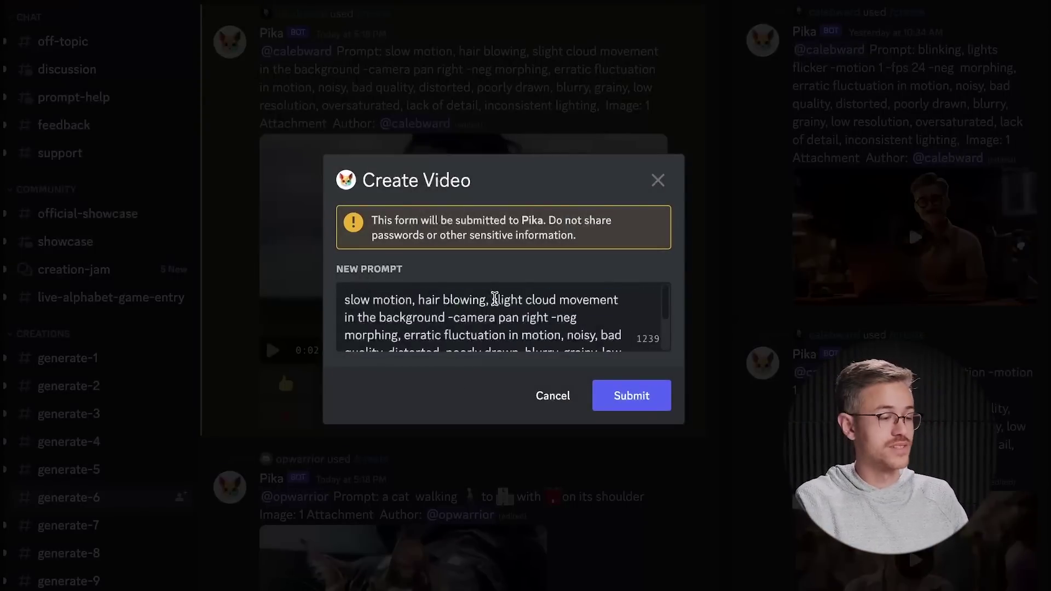
left_click(658, 180)
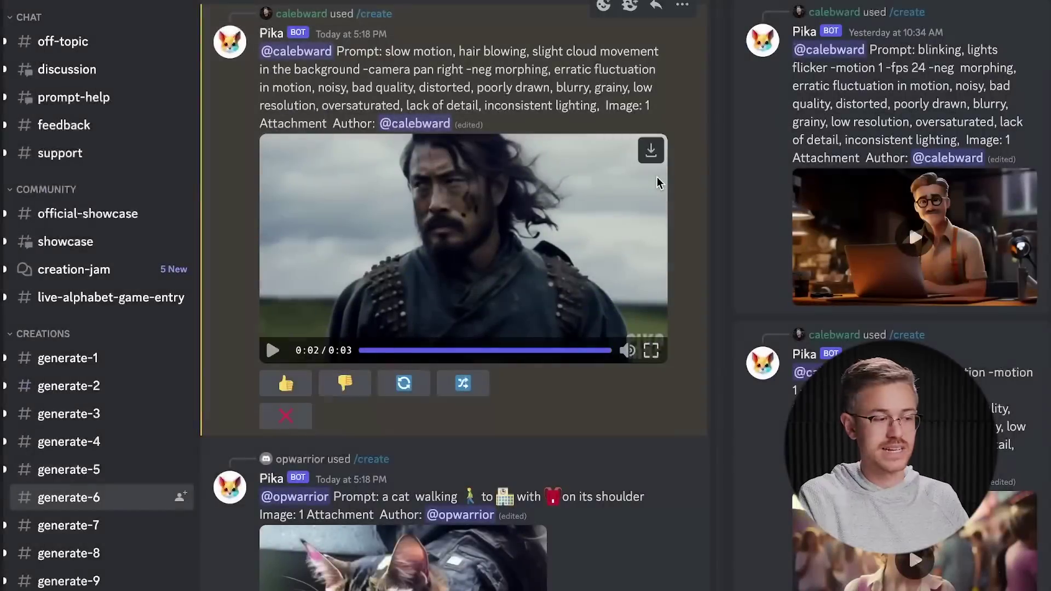
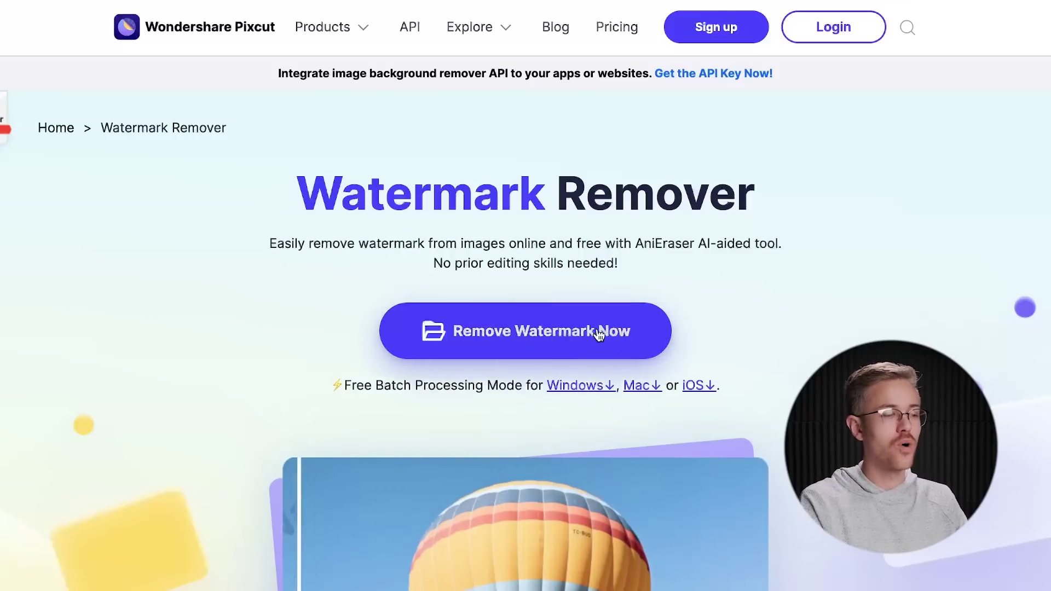
- From the Wondershare Pixcut Watermark Remover page, open the object remover and upload the most recent slow_motion_hair_blowin video from Downloads
left_click(600, 331)
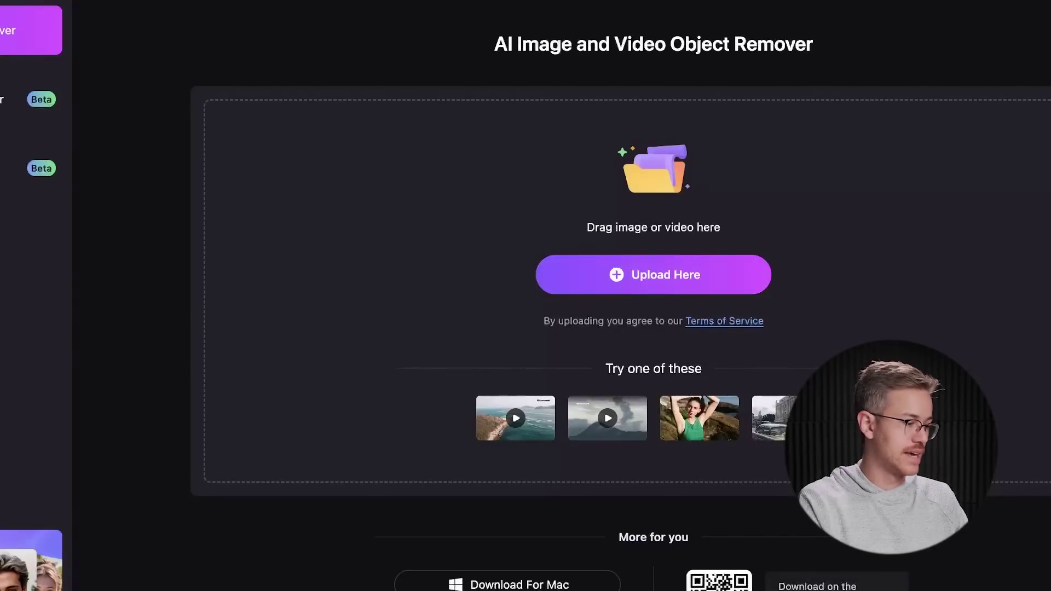
left_click(694, 261)
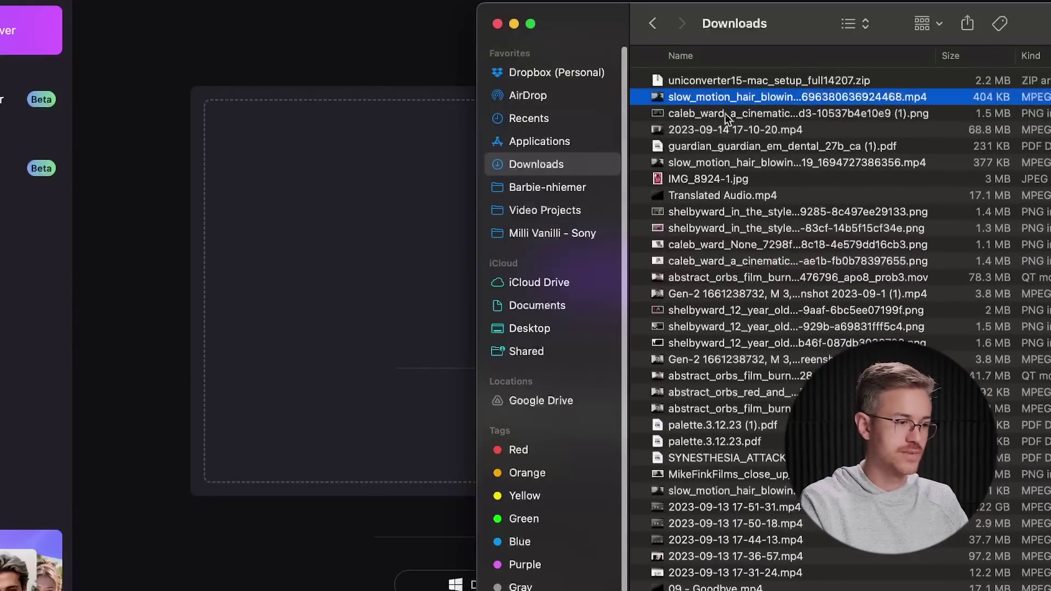
double_click(755, 98)
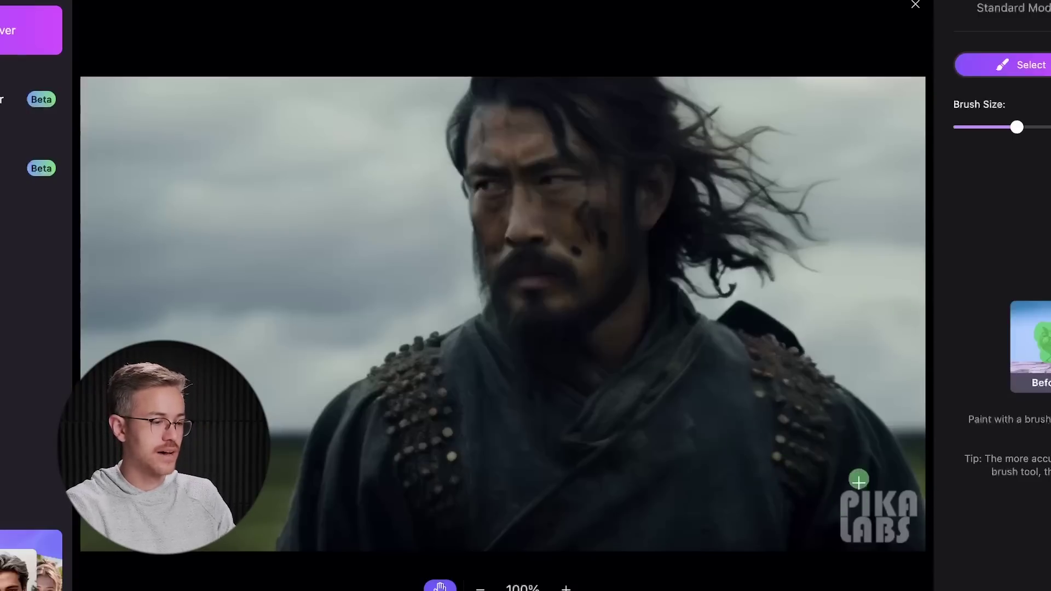
- Brush over the Pika Labs watermark in the video's lower corner to remove it
mouse_move(840, 494)
left_mouse_down()
mouse_move(914, 500)
mouse_move(906, 533)
mouse_move(849, 537)
mouse_move(837, 526)
mouse_move(843, 501)
mouse_move(906, 505)
mouse_move(886, 528)
mouse_move(855, 517)
mouse_move(849, 526)
mouse_move(889, 535)
left_mouse_up()
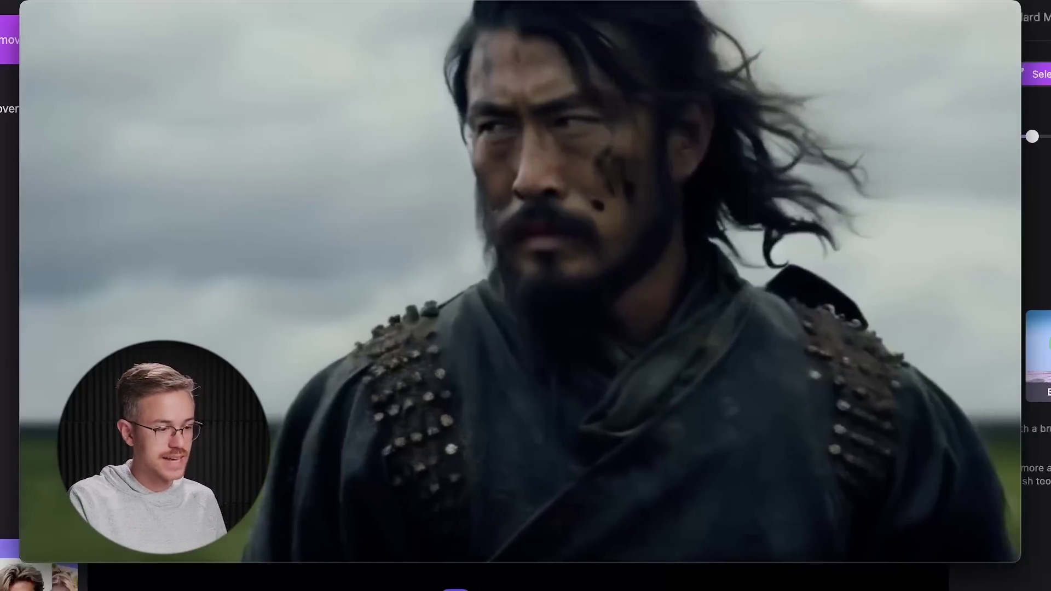
mouse_move(957, 511)
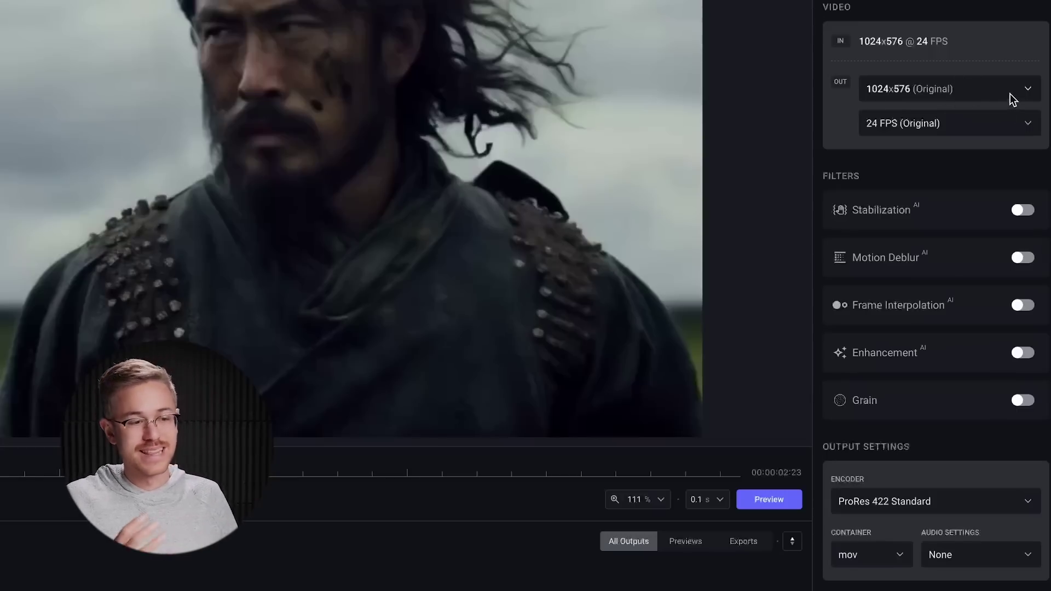
- In Topaz Video AI, set the output resolution to 3840x2160 (4K) and keep the original 24 FPS frame rate
left_click(1012, 98)
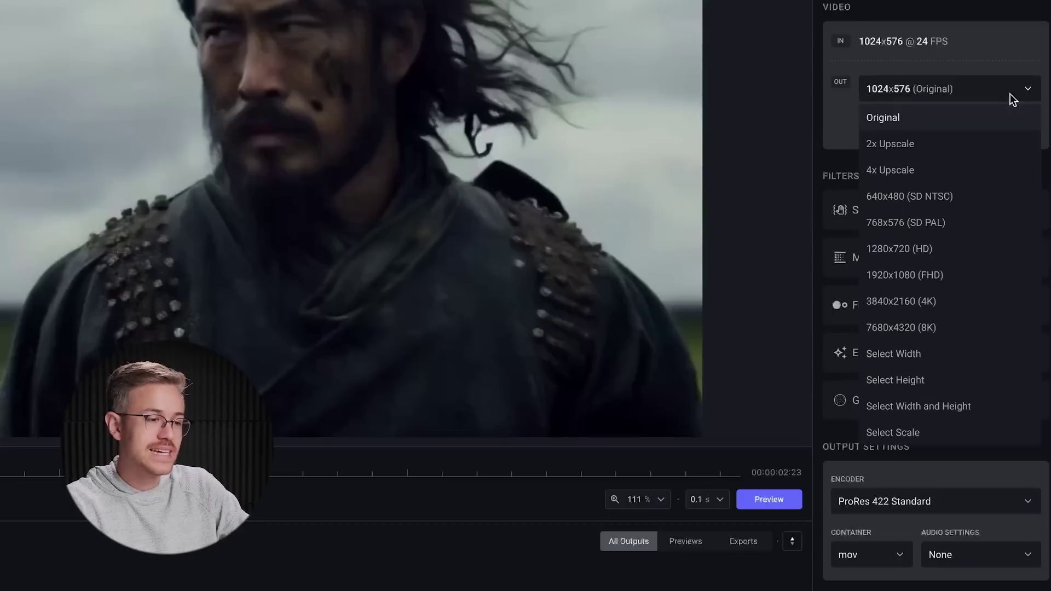
left_click(977, 304)
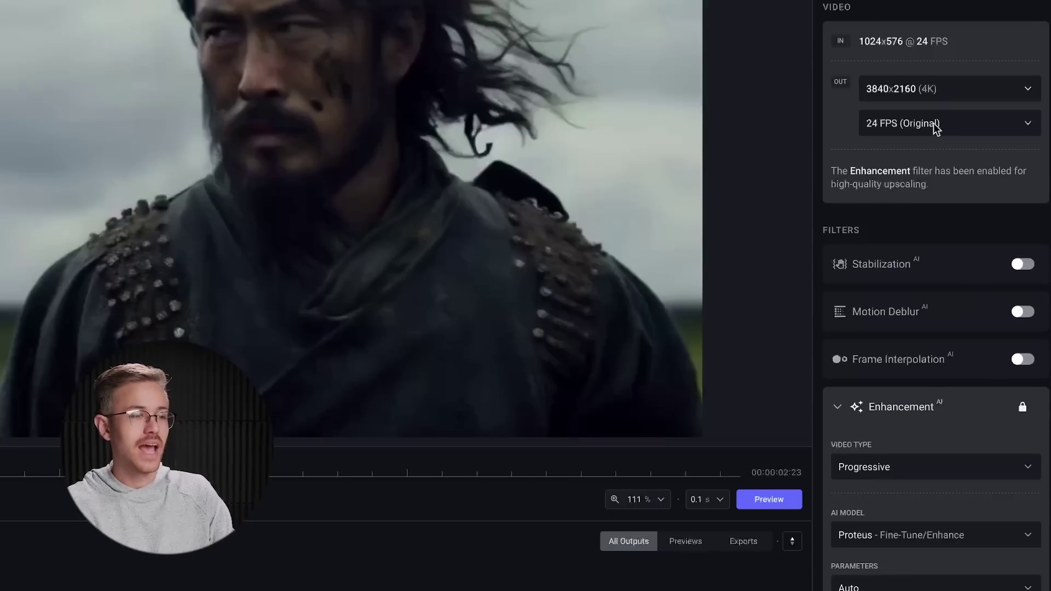
left_click(960, 133)
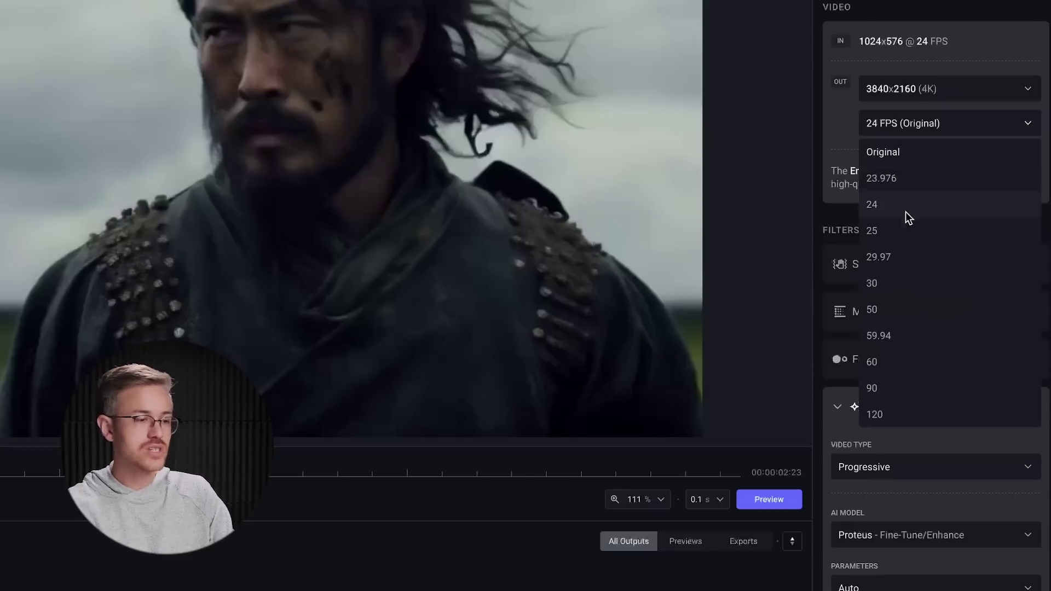
left_click(837, 126)
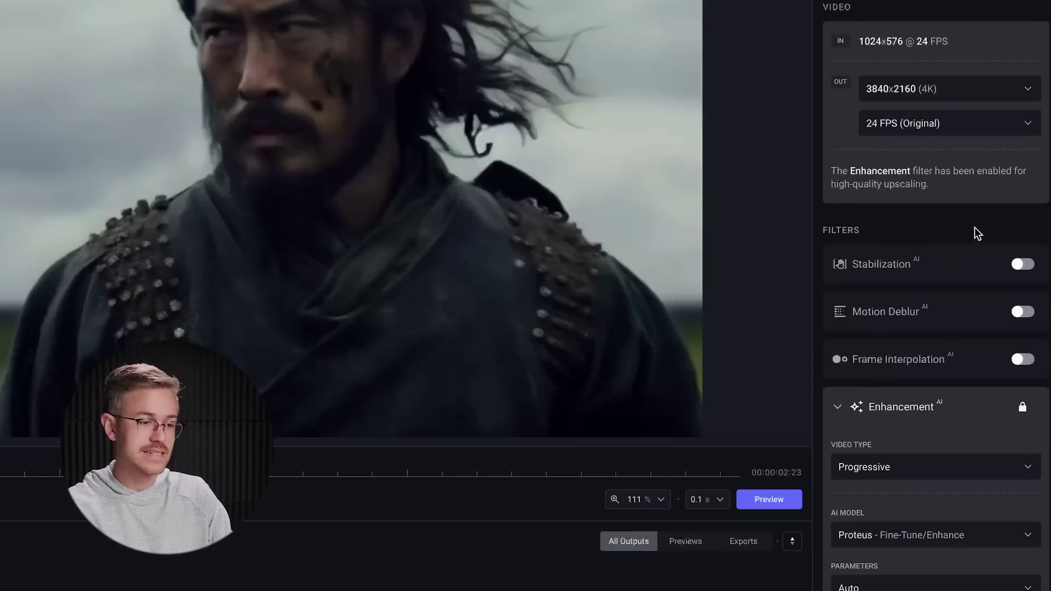
- Choose the Proteus - Fine-Tune/Enhance AI model for the enhancement and ProRes 422 Standard as the output encoder
scroll(974, 243, "down", 3)
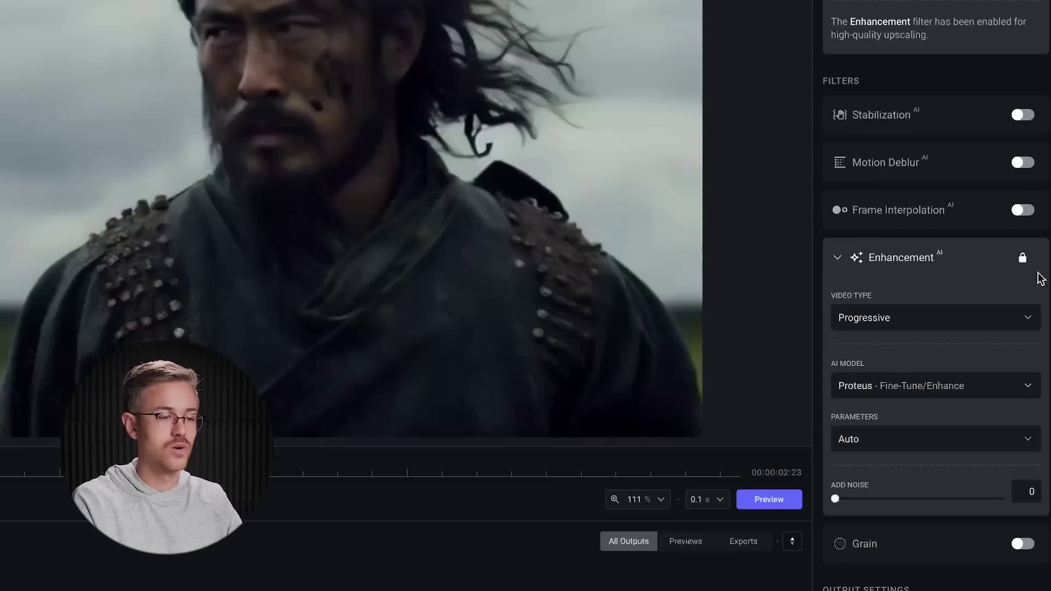
scroll(1031, 232, "down", 1)
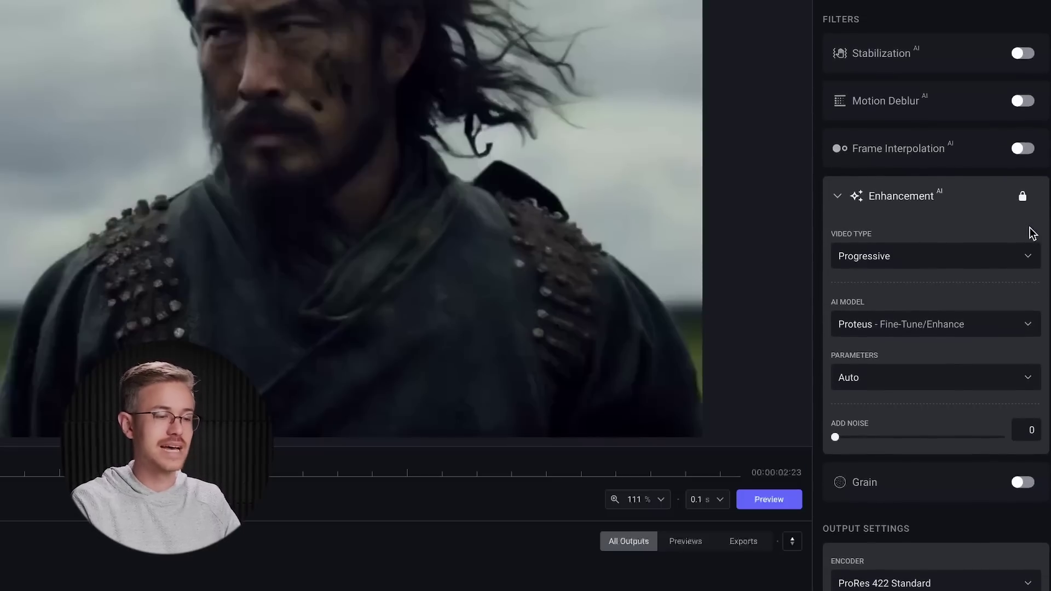
left_click(937, 328)
left_click(968, 353)
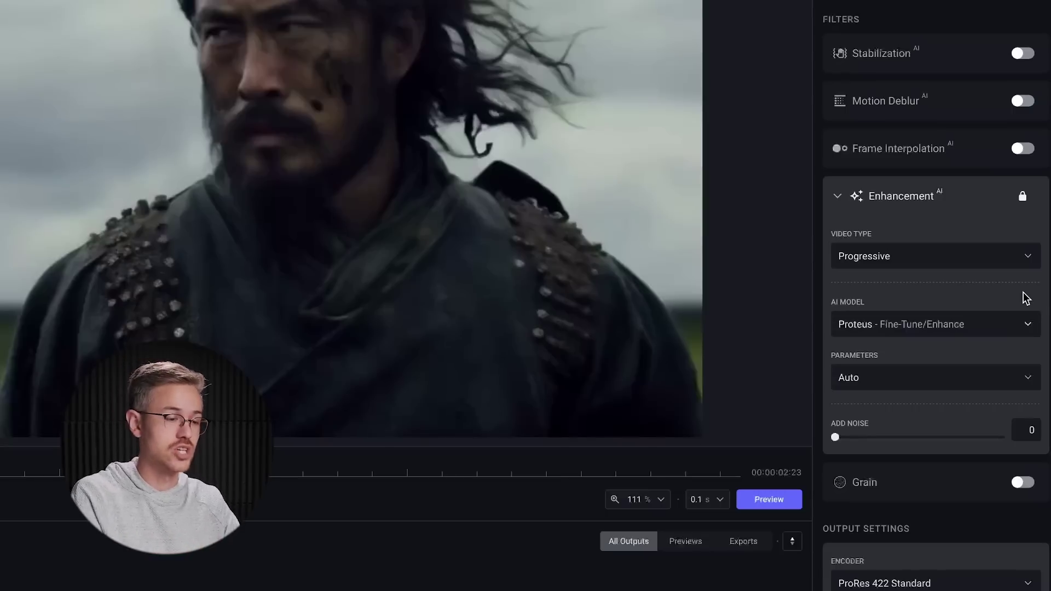
left_click(949, 586)
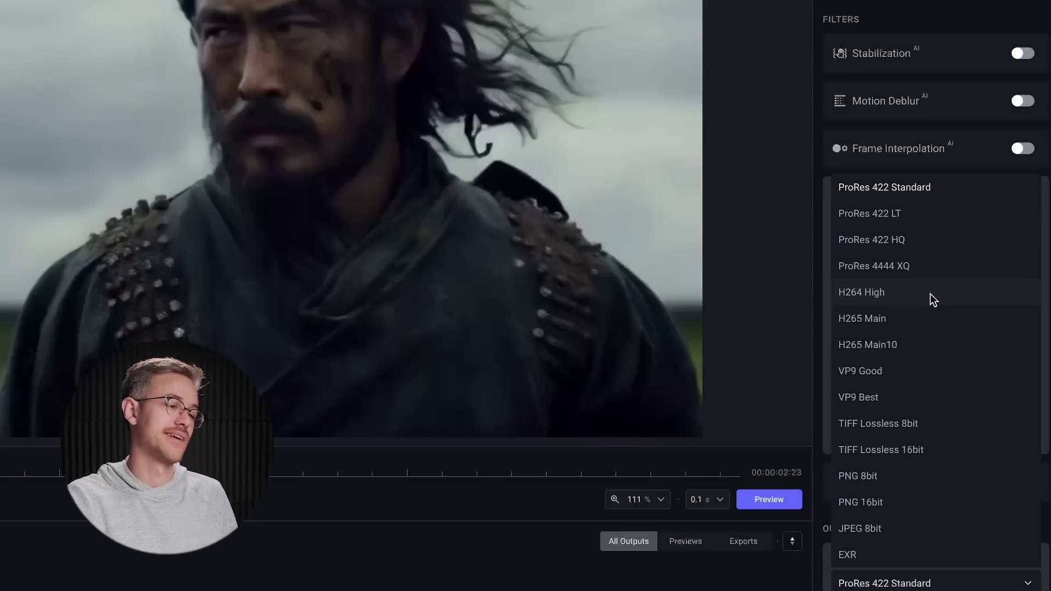
left_click(963, 186)
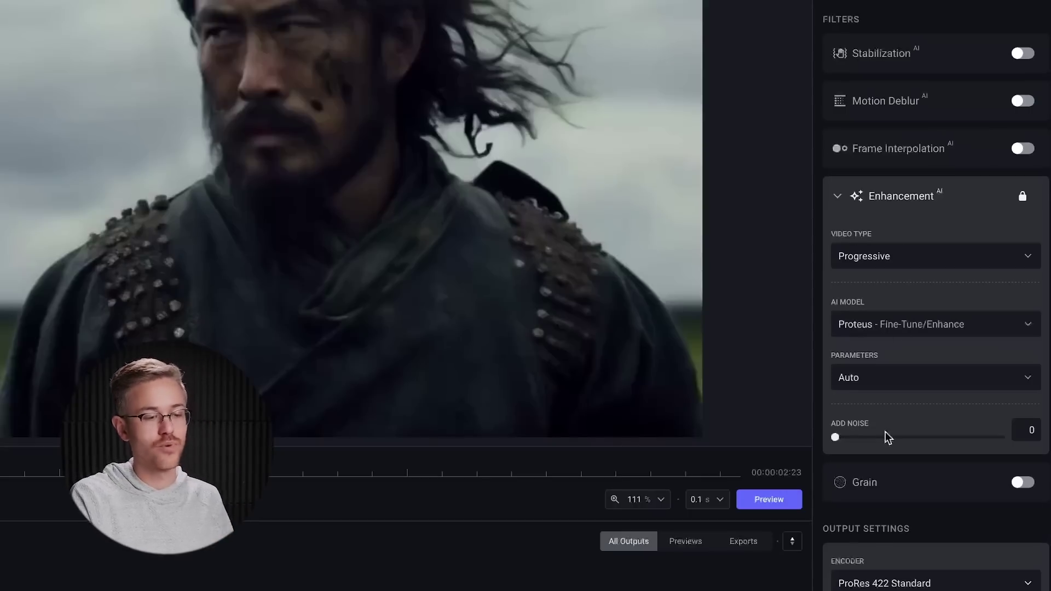